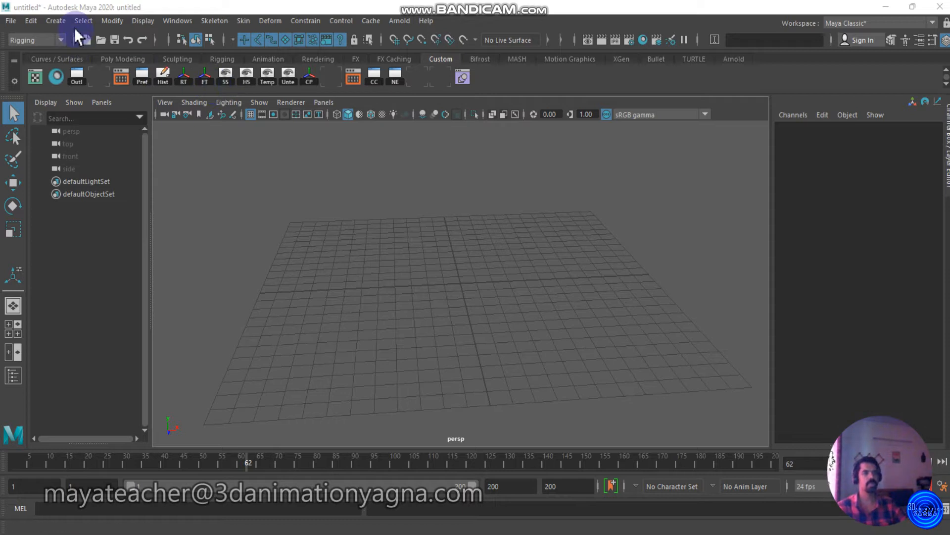
Step: Set the Time Slider playback speed to Play every frame and save the preferences
click(942, 486)
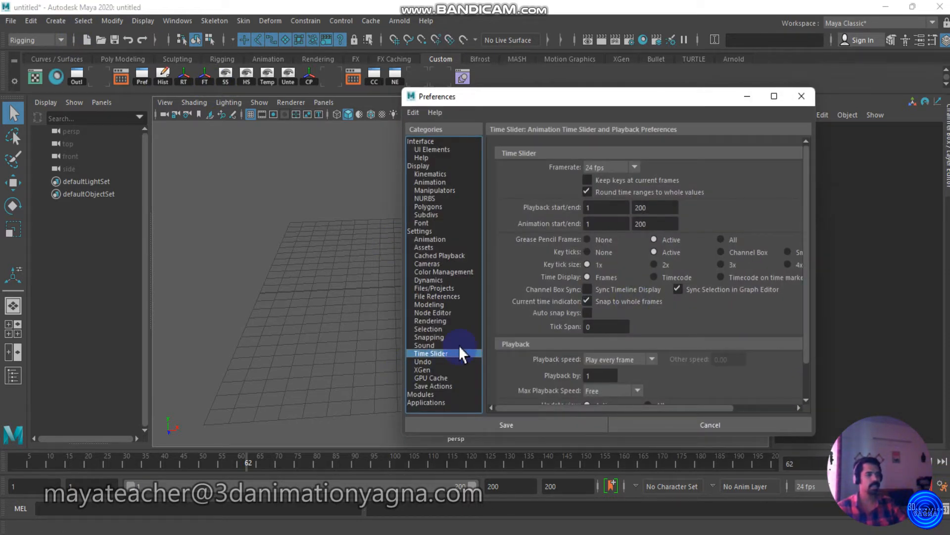
click(604, 358)
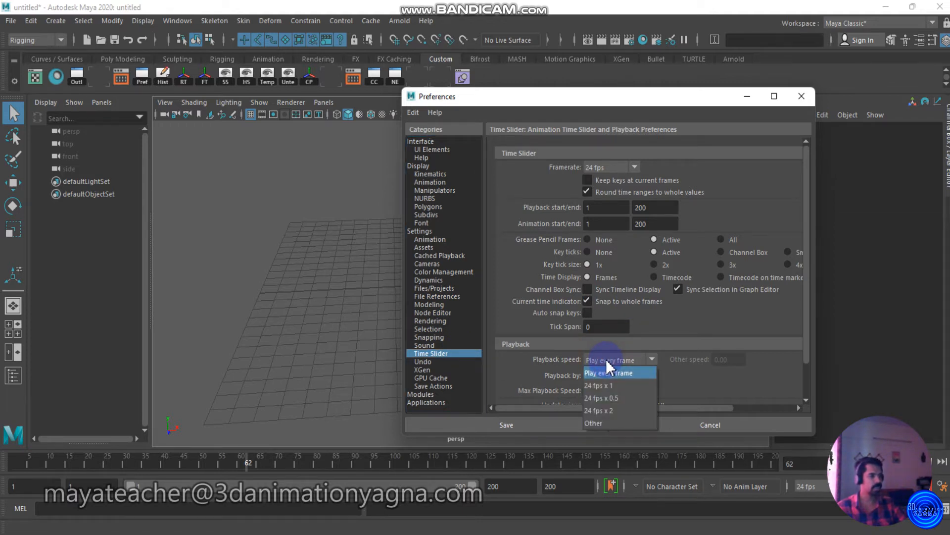
click(616, 373)
click(538, 427)
Step: Create a polygon platonic solid at the origin and set its primitive type to Octahedron
click(58, 22)
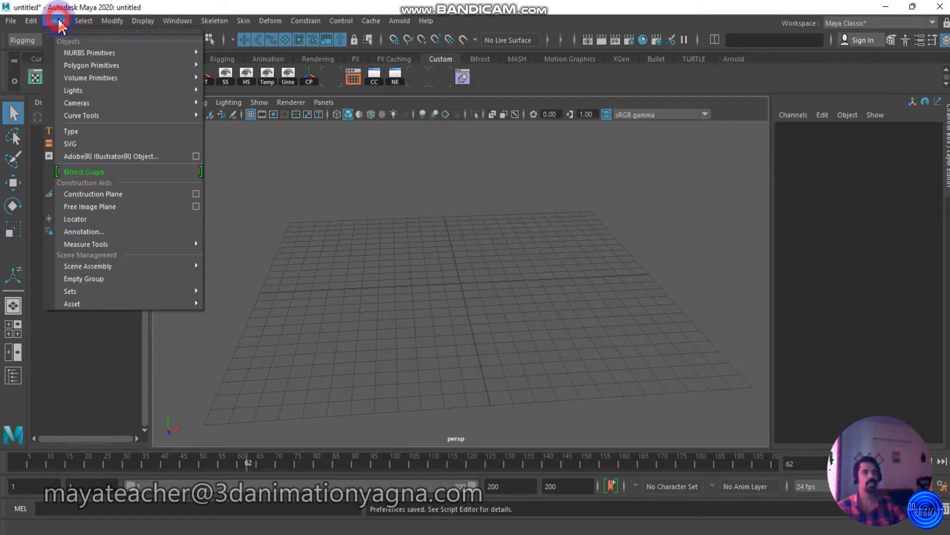
mouse_move(84, 63)
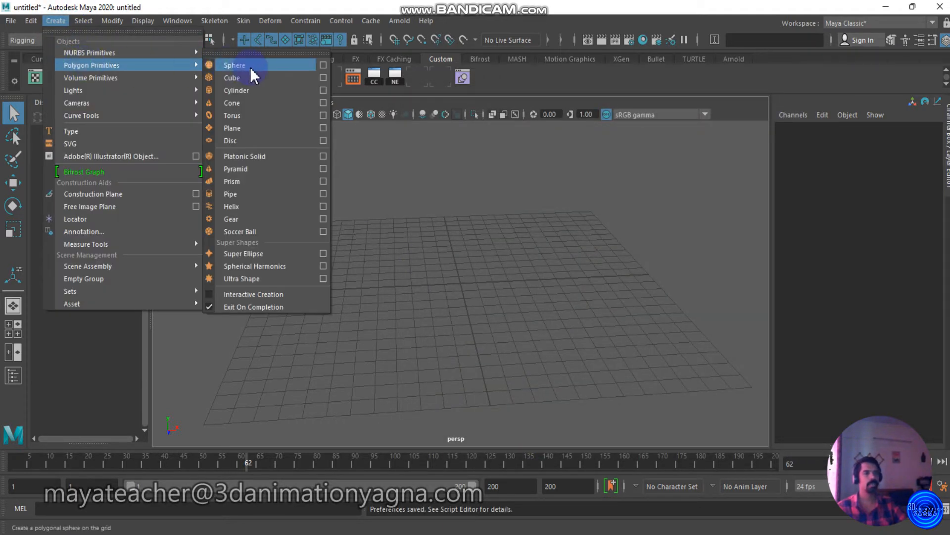
click(244, 155)
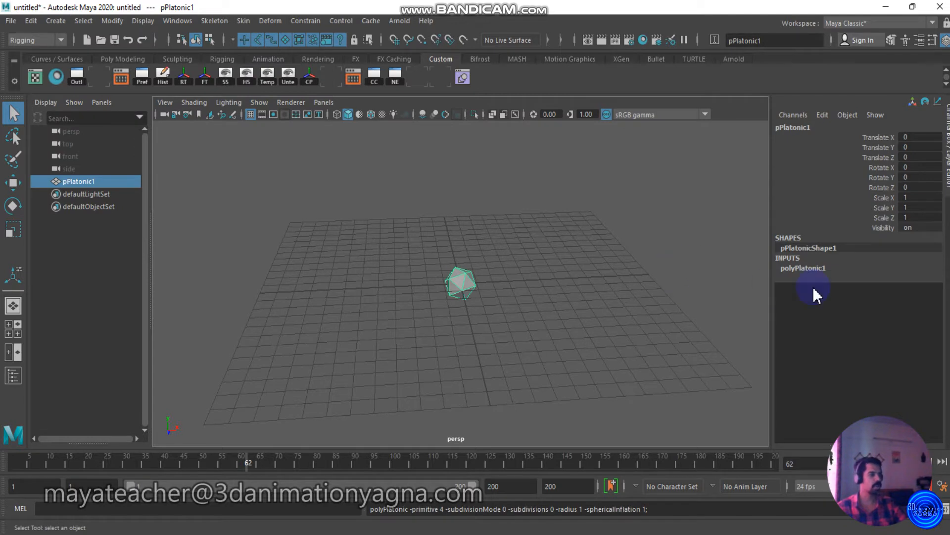
click(814, 267)
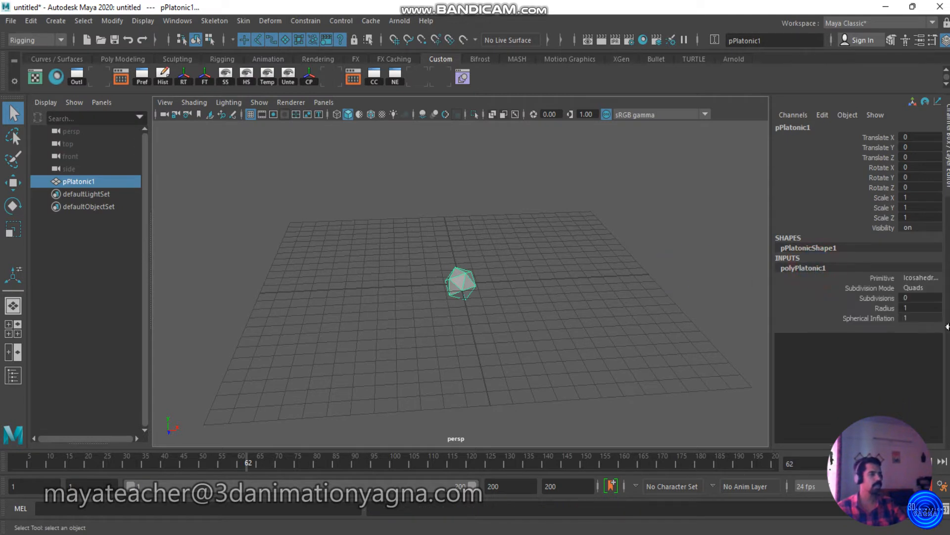
click(933, 278)
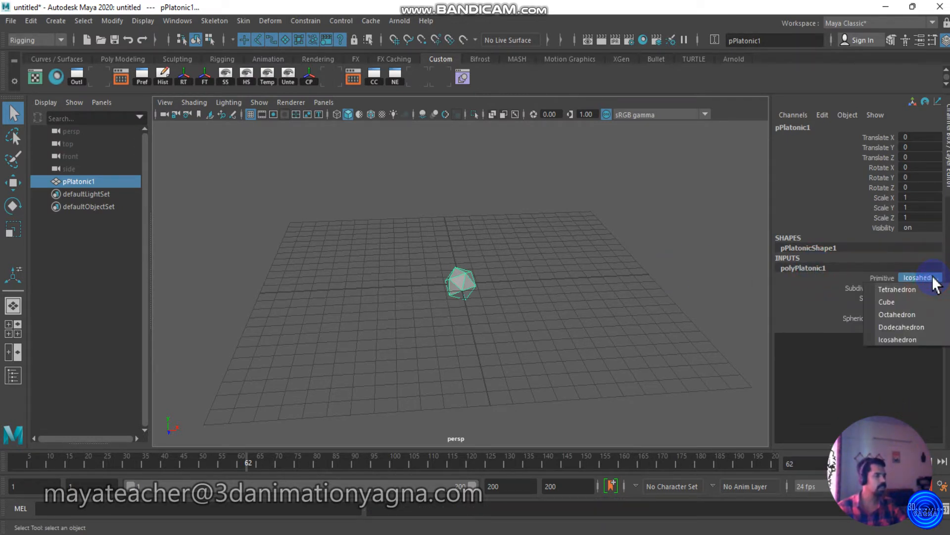
click(906, 315)
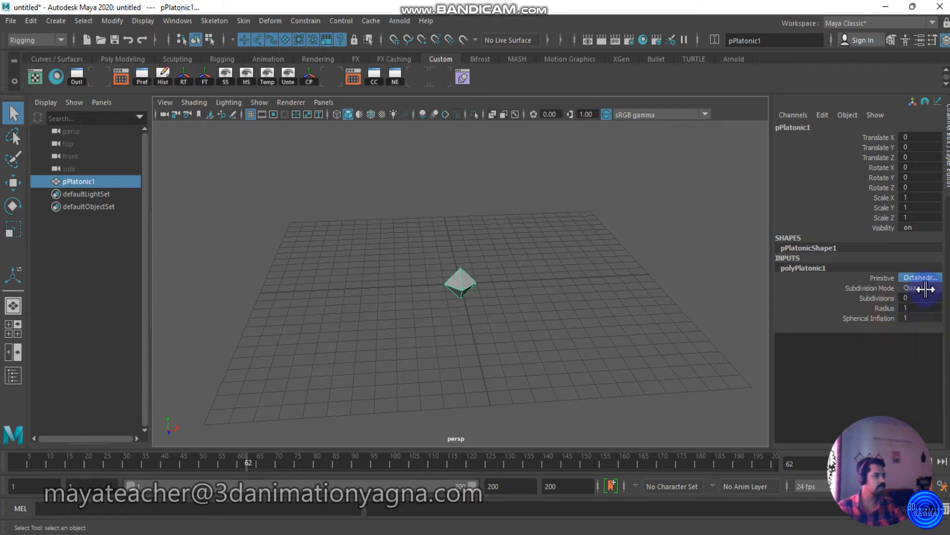
Step: Set the platonic solid's subdivisions to 5 and its radius to 6
click(922, 297)
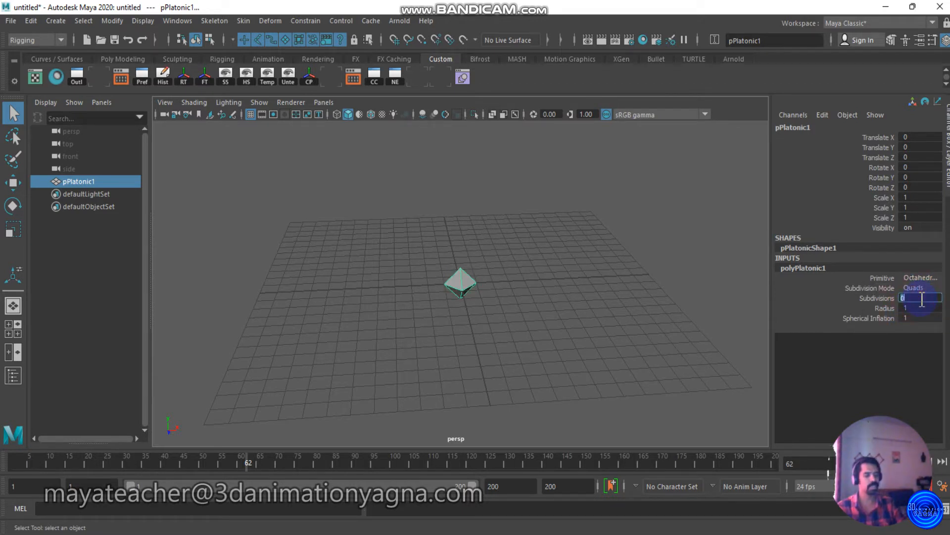
text(5)
key(Tab)
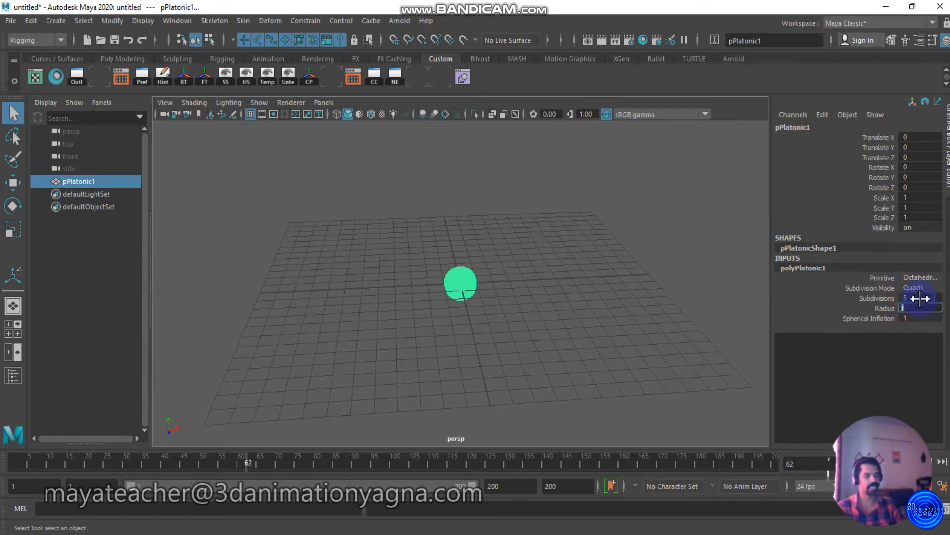
text(6)
key(Return)
alt+drag(504, 305, 511, 309)
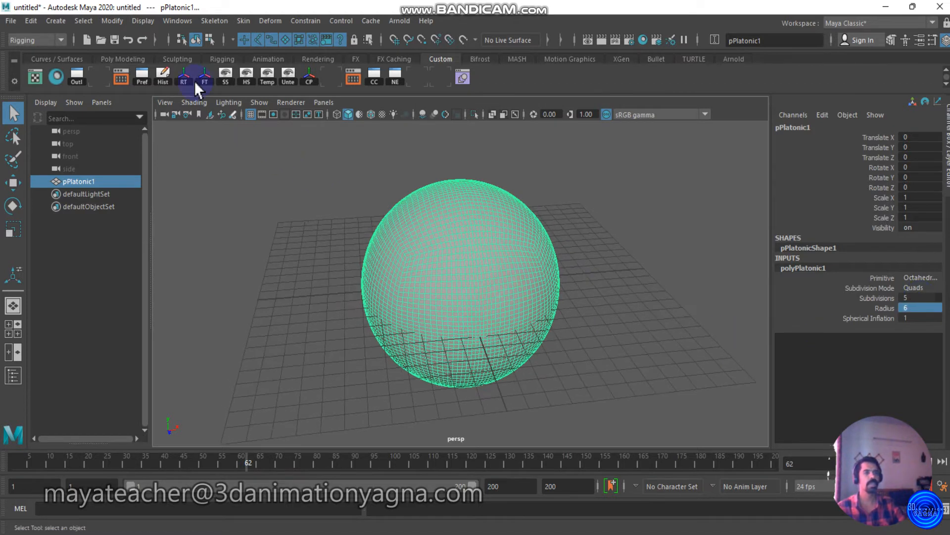
Step: Create a NURBS sphere at the origin and enlarge its radius to 8.5 so it encloses the platonic solid
click(54, 20)
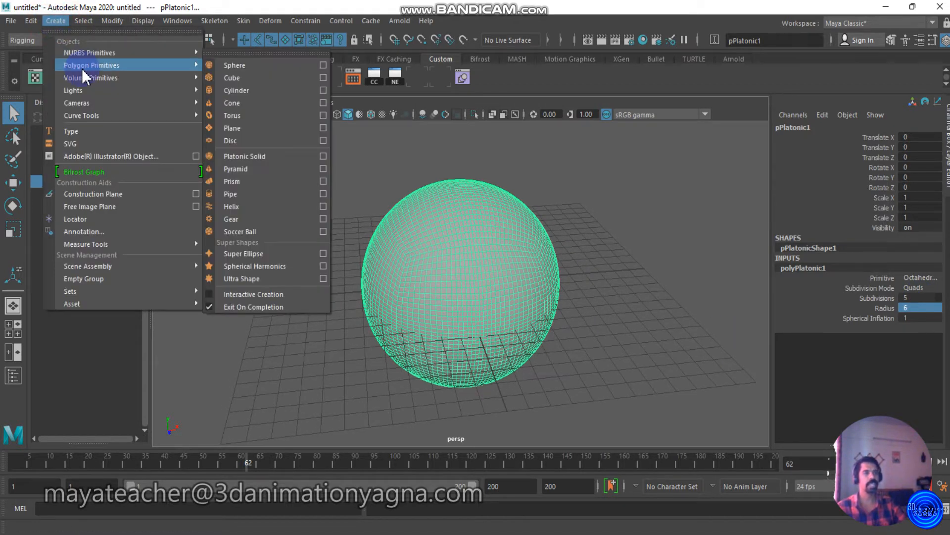
mouse_move(117, 53)
click(246, 53)
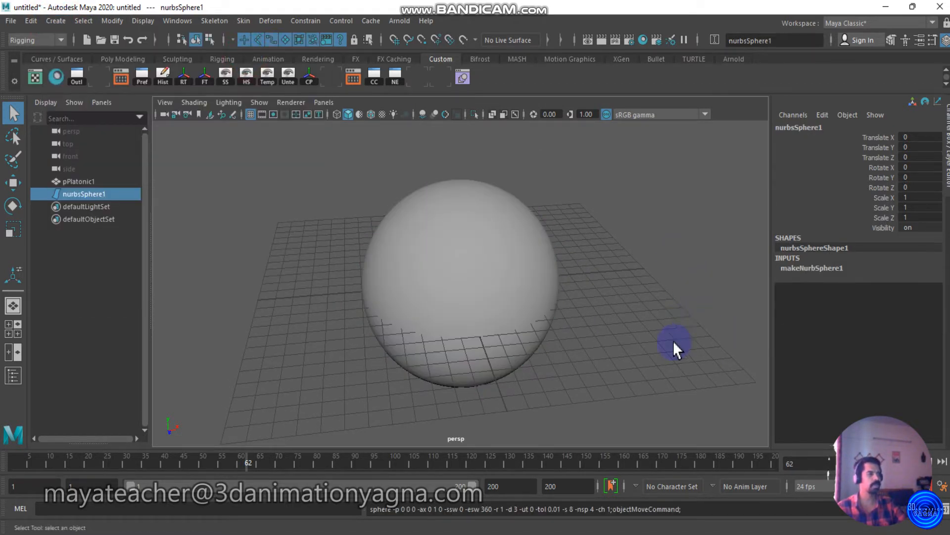
click(823, 268)
click(885, 277)
middle_drag(524, 335, 568, 335)
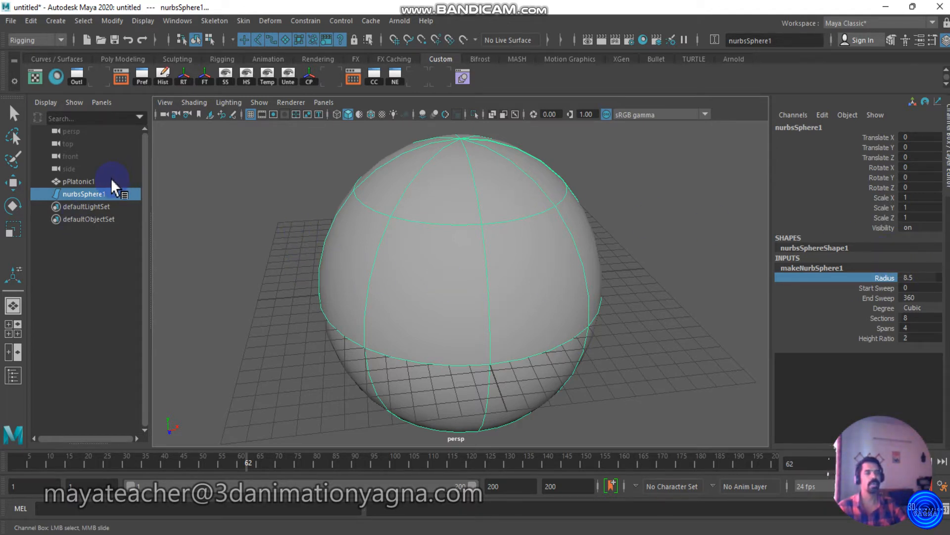
Step: Rename the NURBS sphere as wrapper
double_click(105, 194)
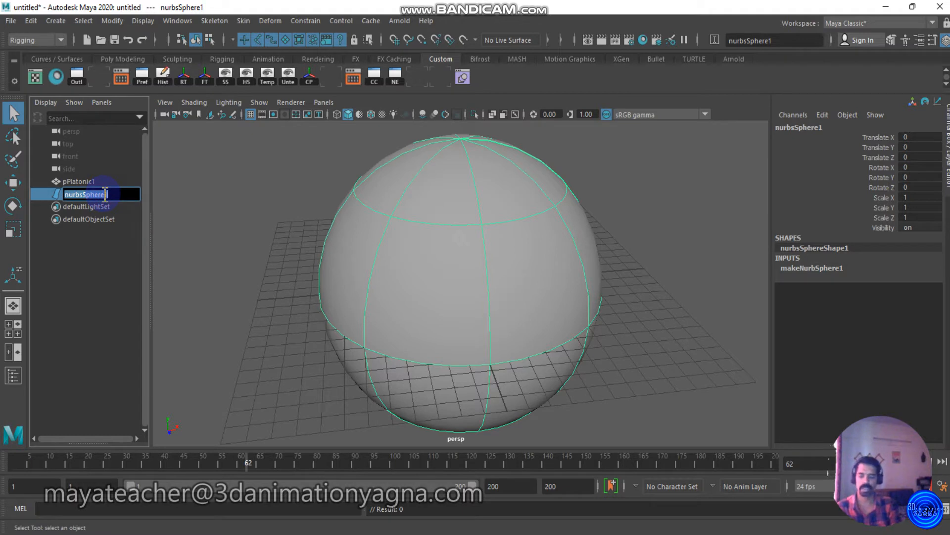
text(wr)
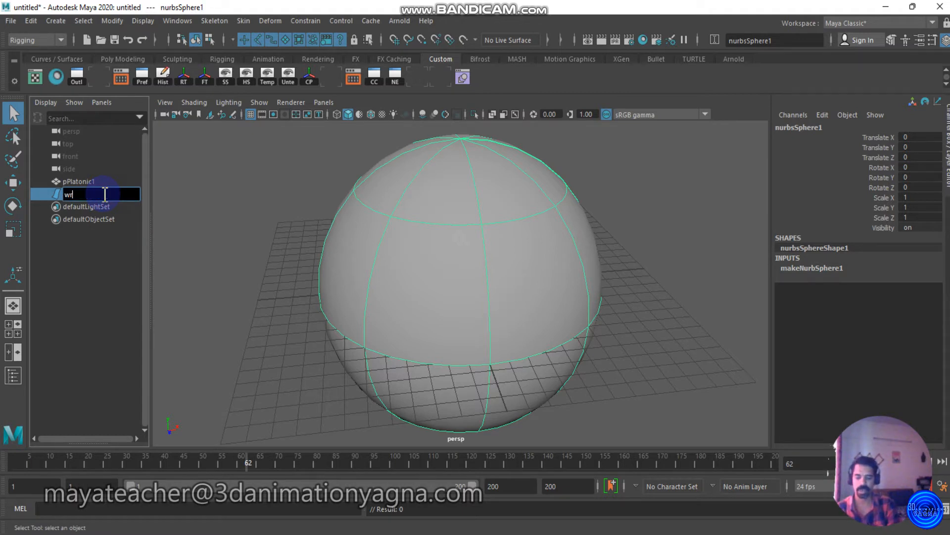
text(apper)
key(Return)
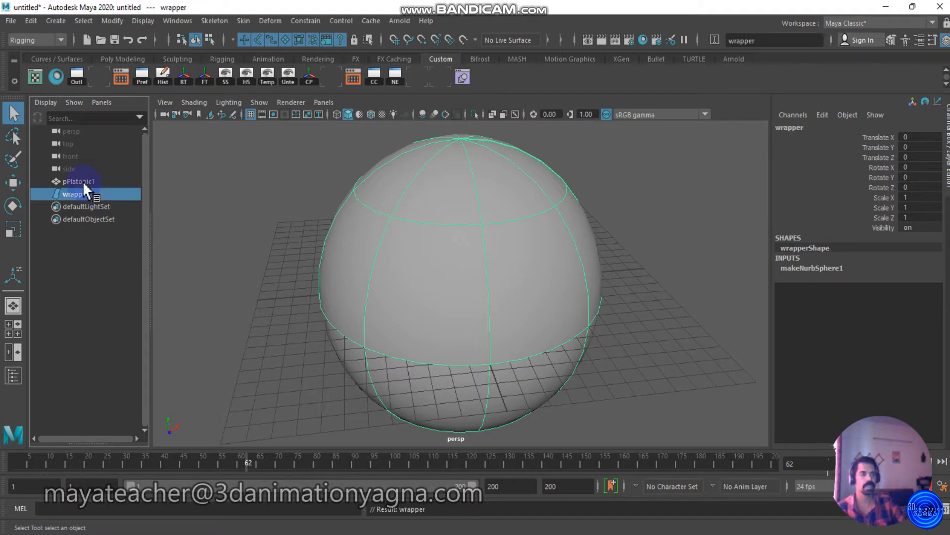
Step: Rename the platonic solid as wrappee
double_click(84, 182)
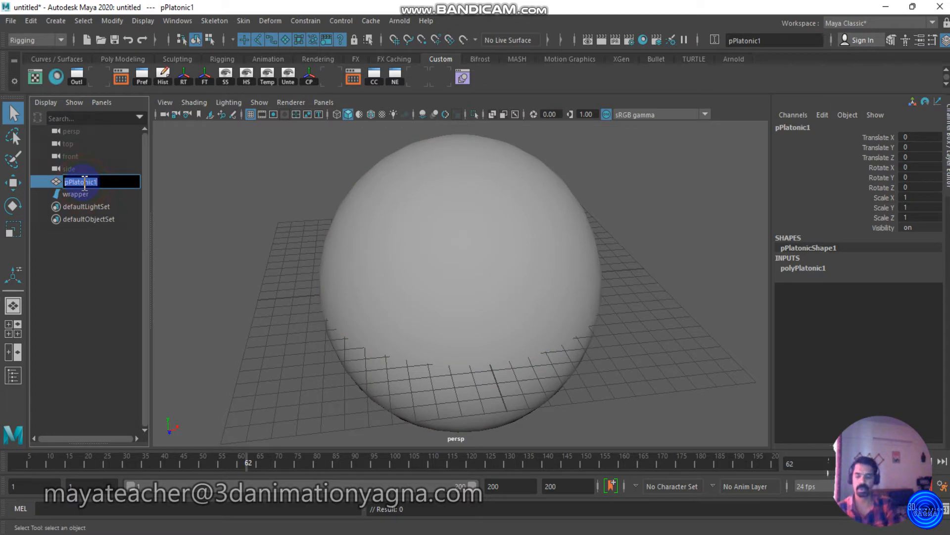
text(wrap)
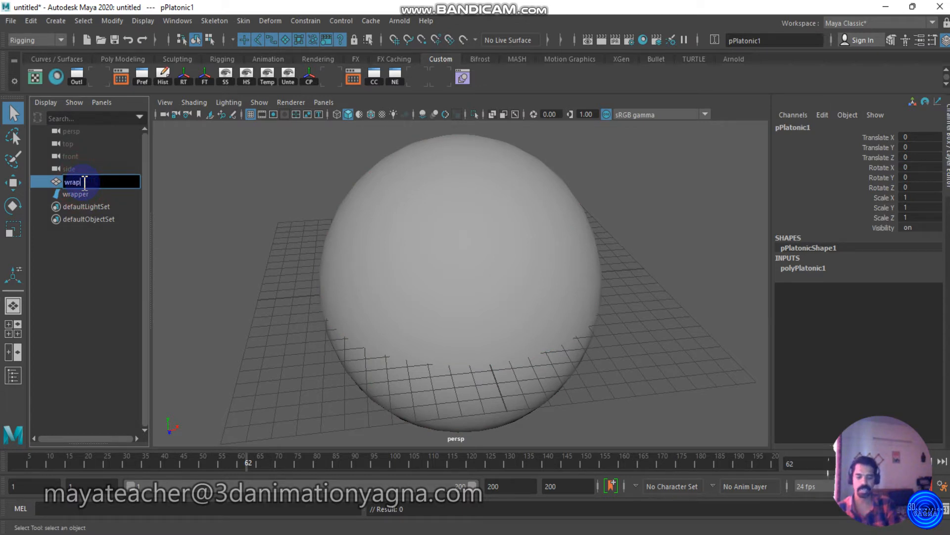
text(pee)
key(Return)
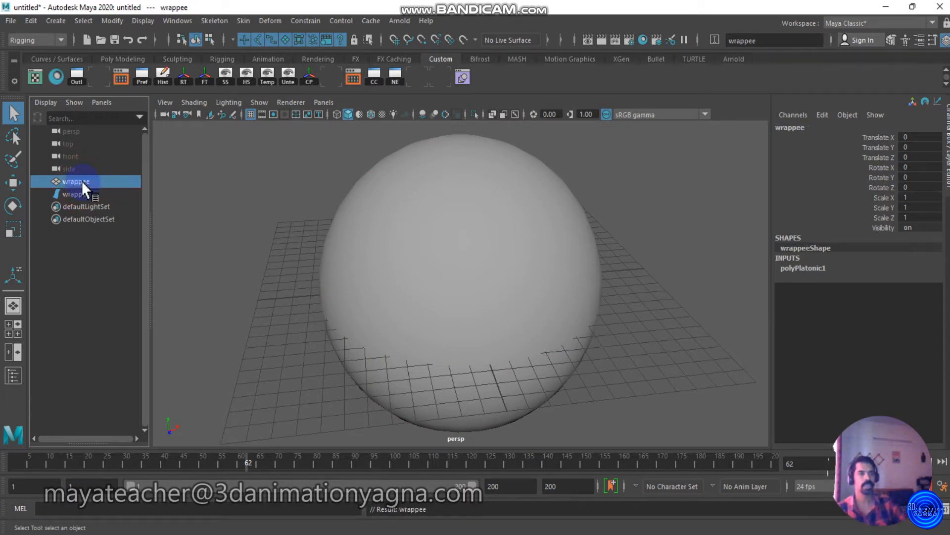
Step: Display the wrapper sphere as a template so the wrappee inside it can be seen
click(87, 193)
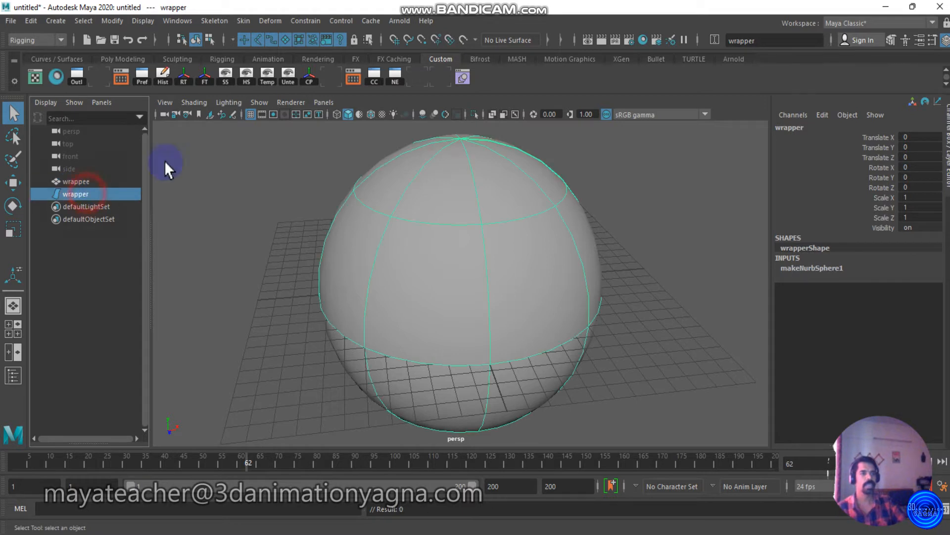
click(141, 21)
mouse_move(217, 153)
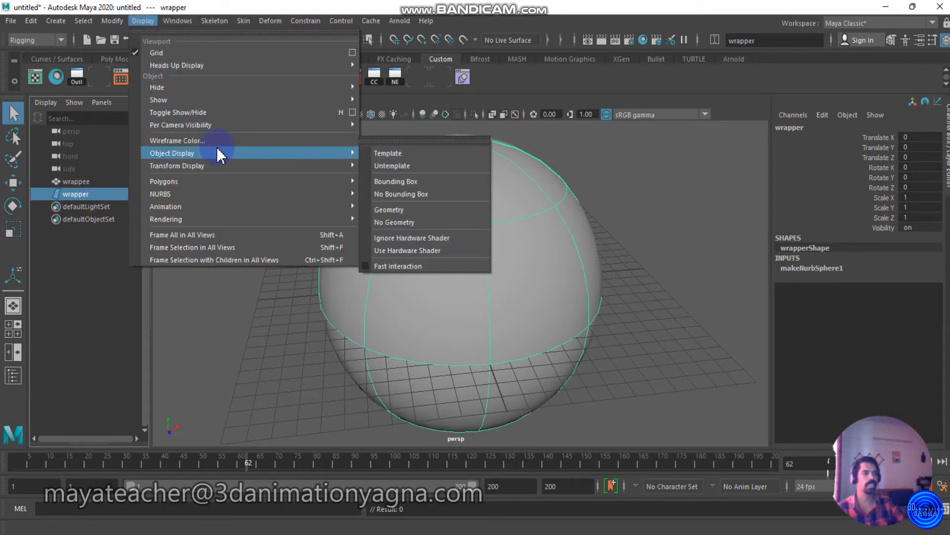
click(424, 155)
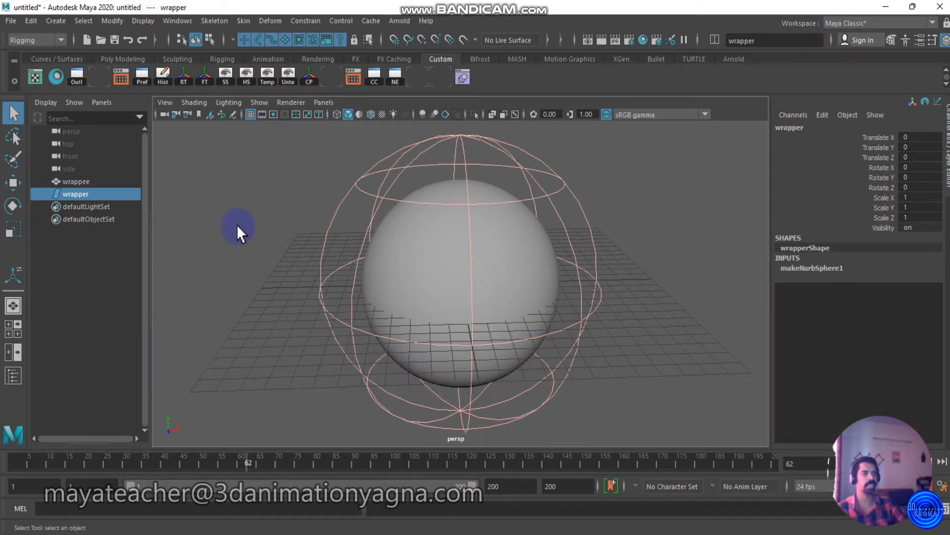
alt+drag(307, 240, 317, 220)
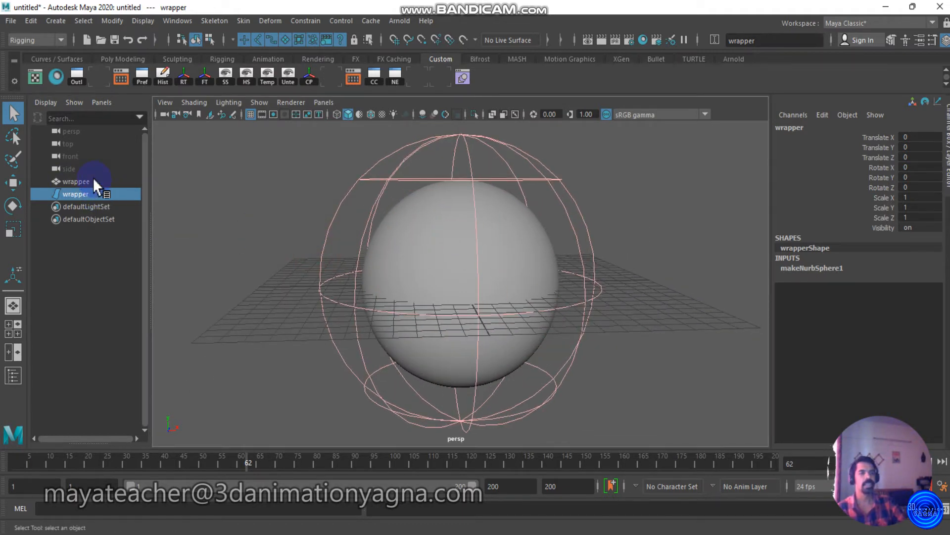
Step: Create a Wrap deformer with reset default settings, using wrappee as the deformed object and wrapper as the influence
click(94, 181)
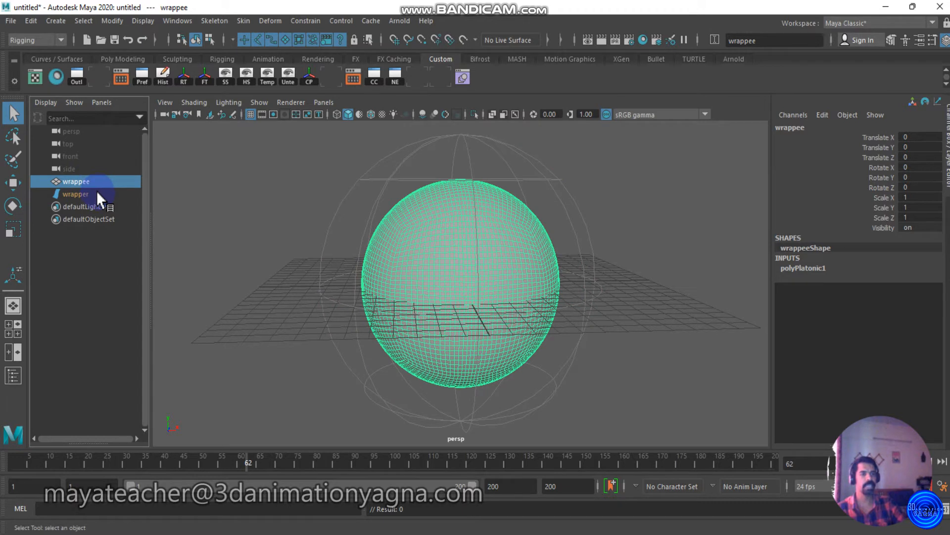
ctrl+click(96, 193)
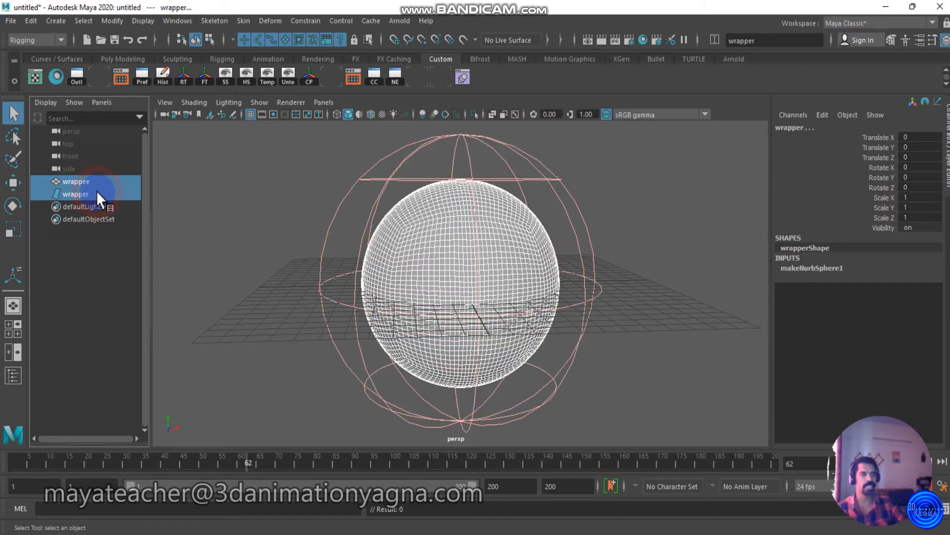
click(28, 41)
click(27, 68)
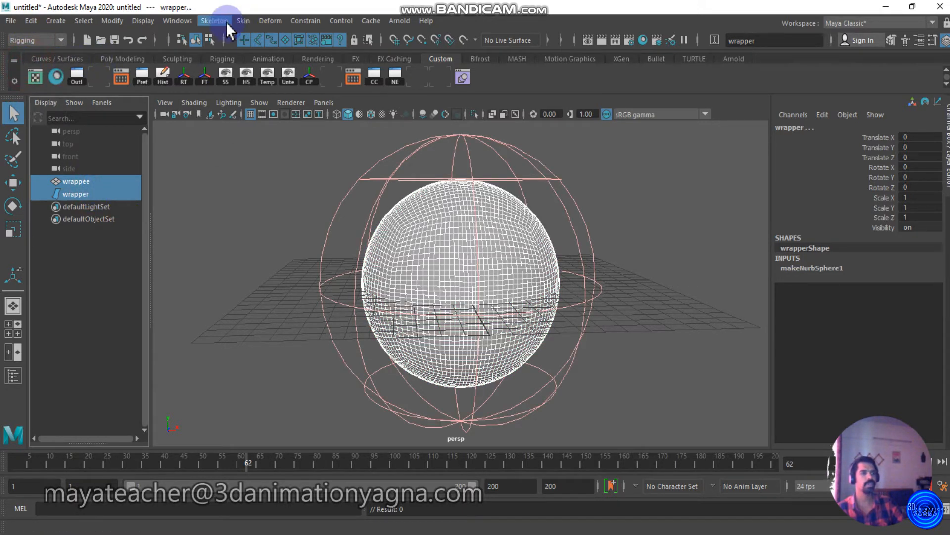
click(279, 21)
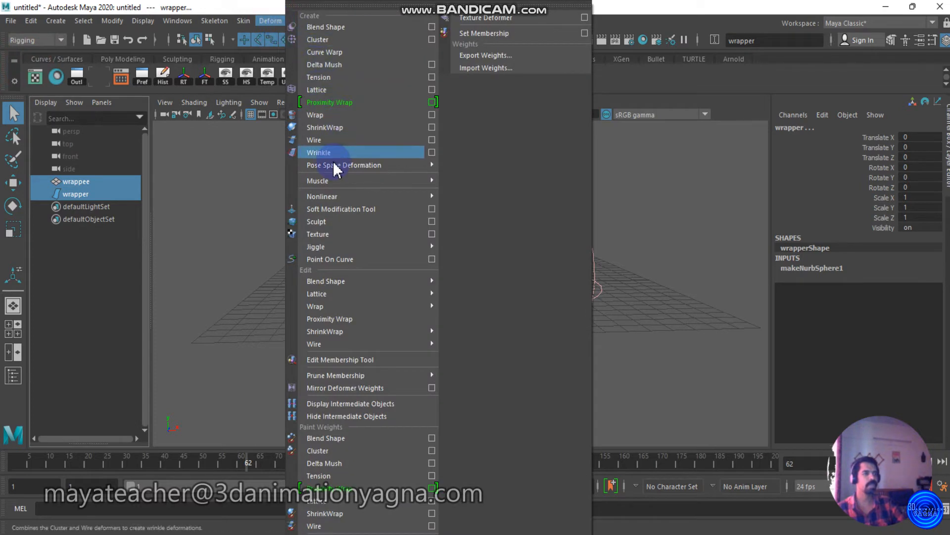
click(432, 115)
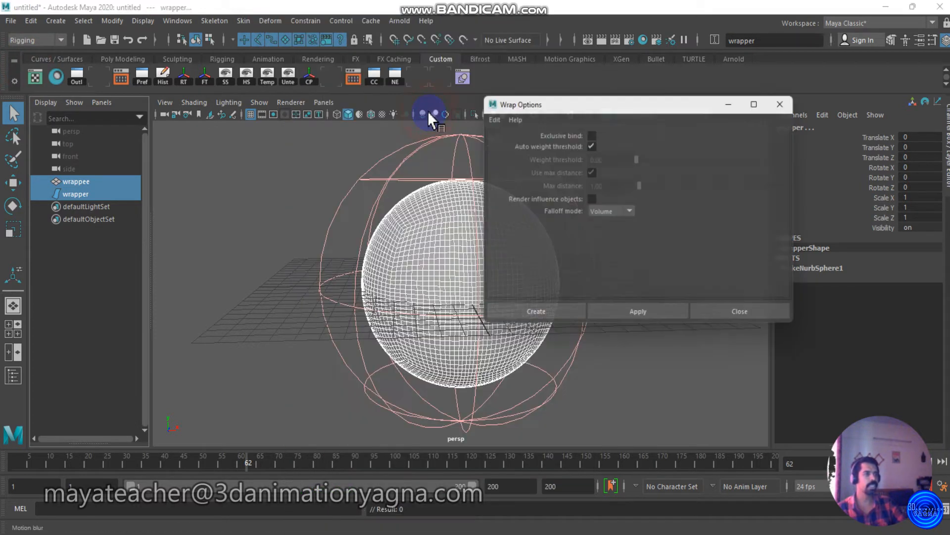
click(489, 113)
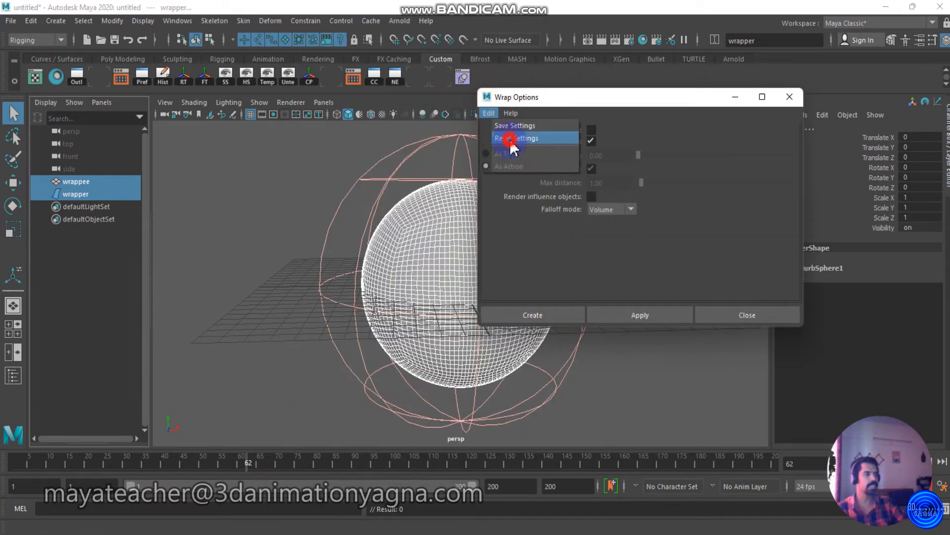
click(505, 137)
click(542, 312)
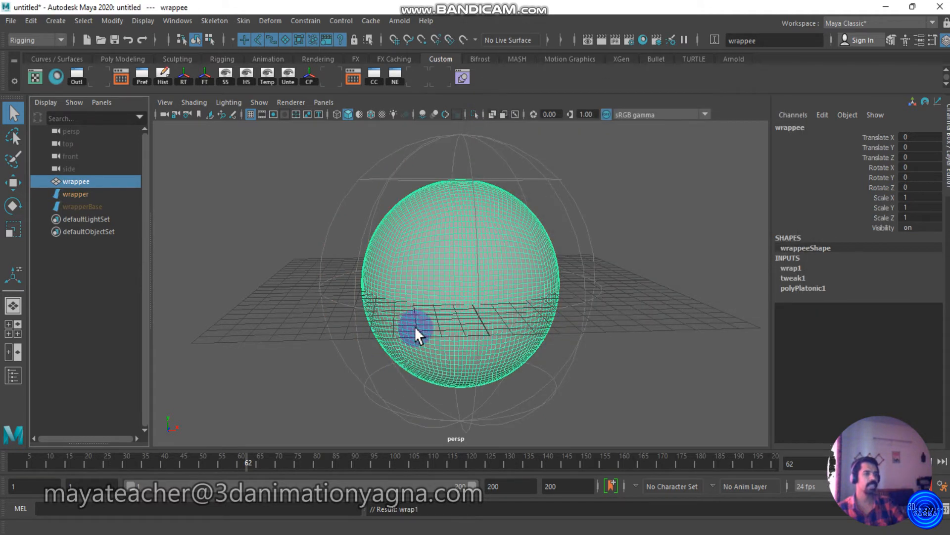
Step: Test the wrap by moving the wrapper sphere slightly off the origin, and undo the move
alt+drag(414, 326, 206, 245)
click(75, 195)
key(w)
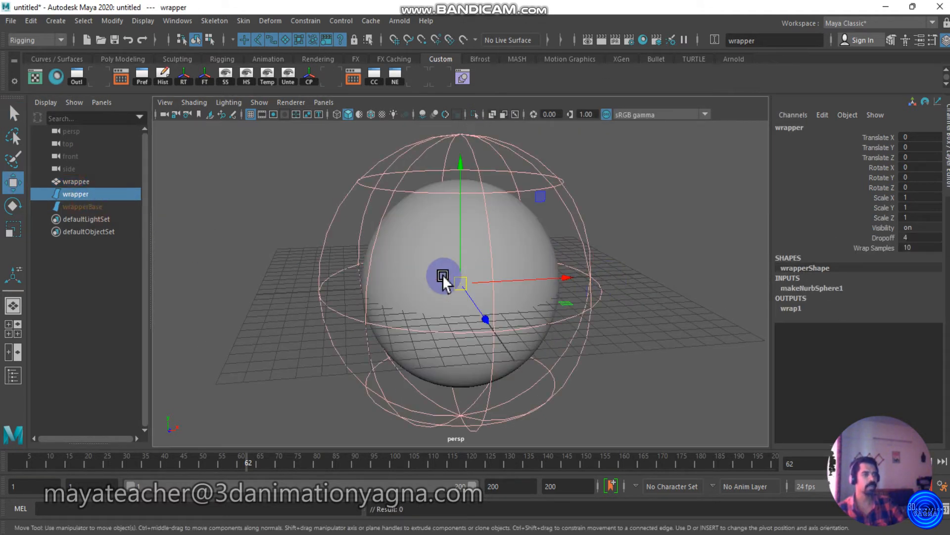
drag(443, 275, 471, 274)
key(ctrl+z)
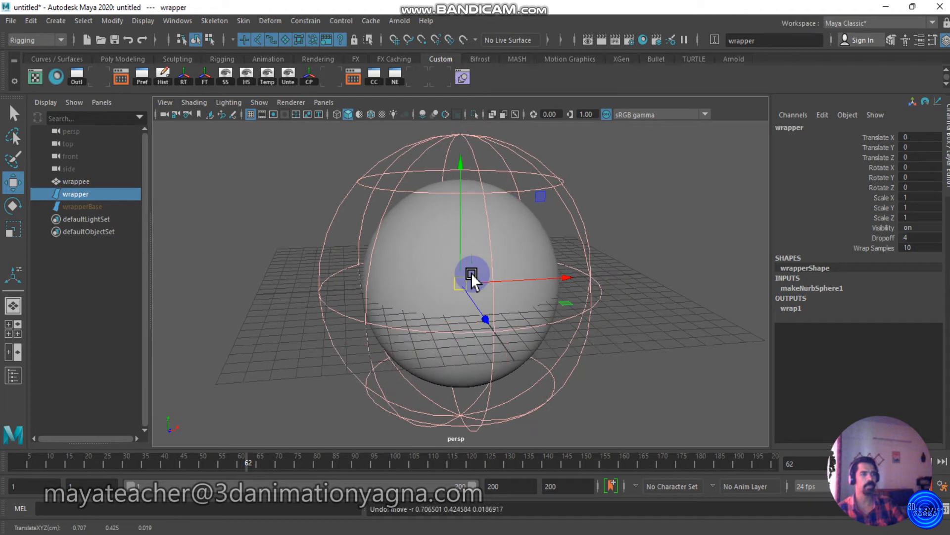
alt+drag(460, 319, 453, 315)
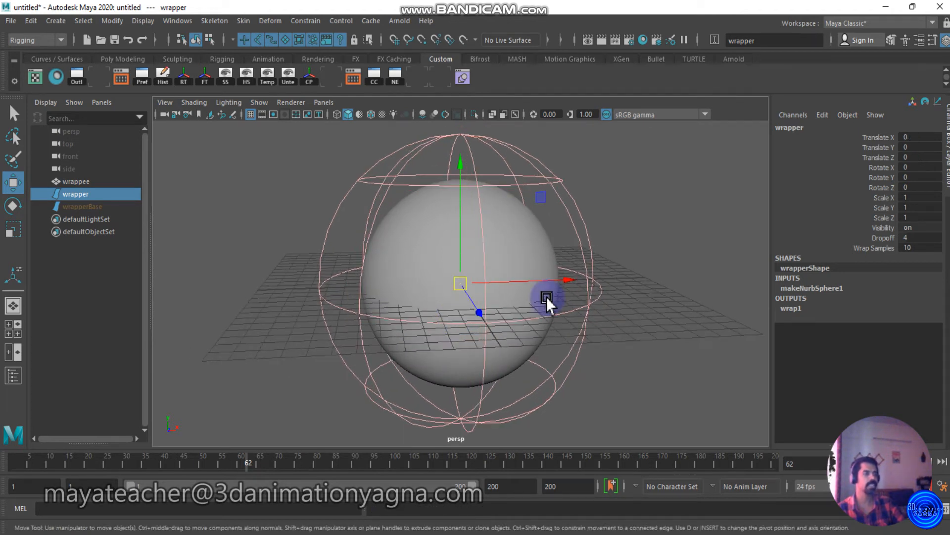
key(q)
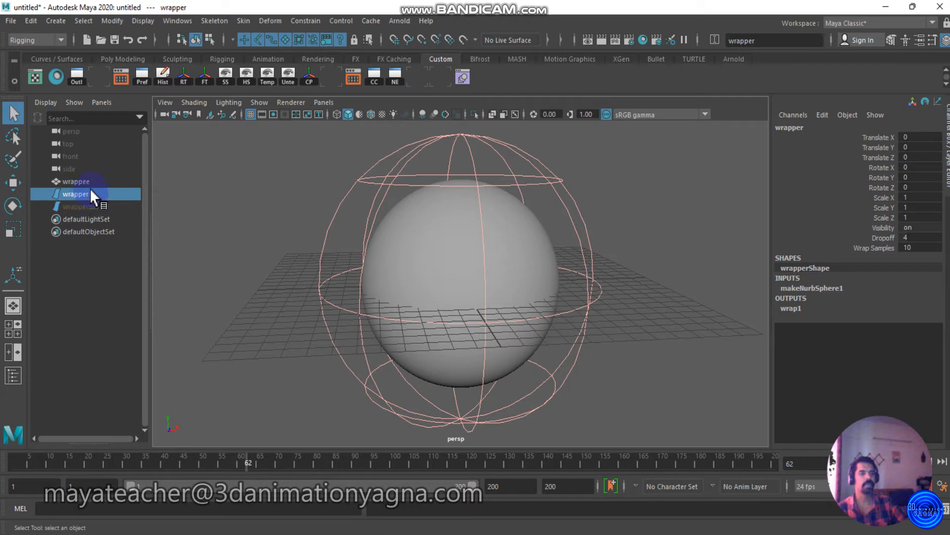
Step: Make wrapper a soft body from reset settings, using Duplicate, make original soft, with the non-soft object hidden and a goal of weight 0.5
click(31, 39)
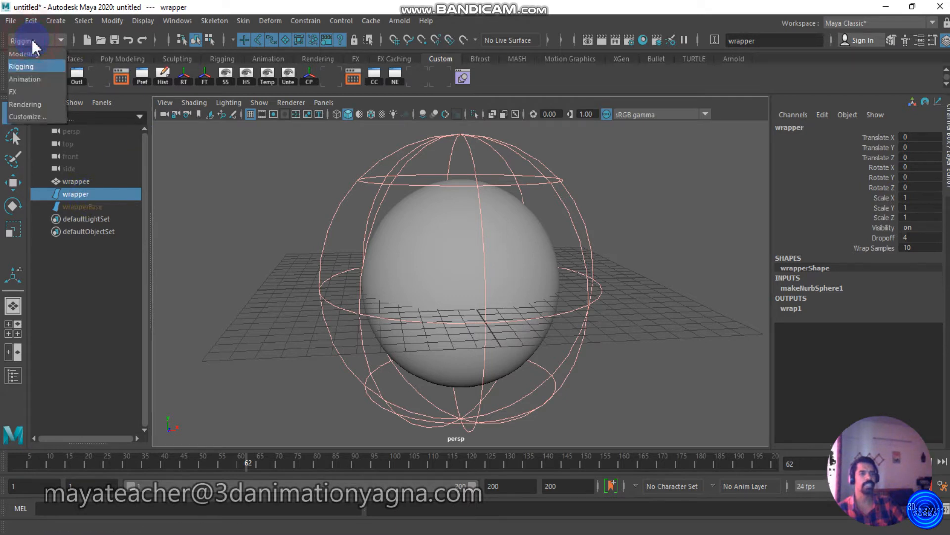
click(30, 89)
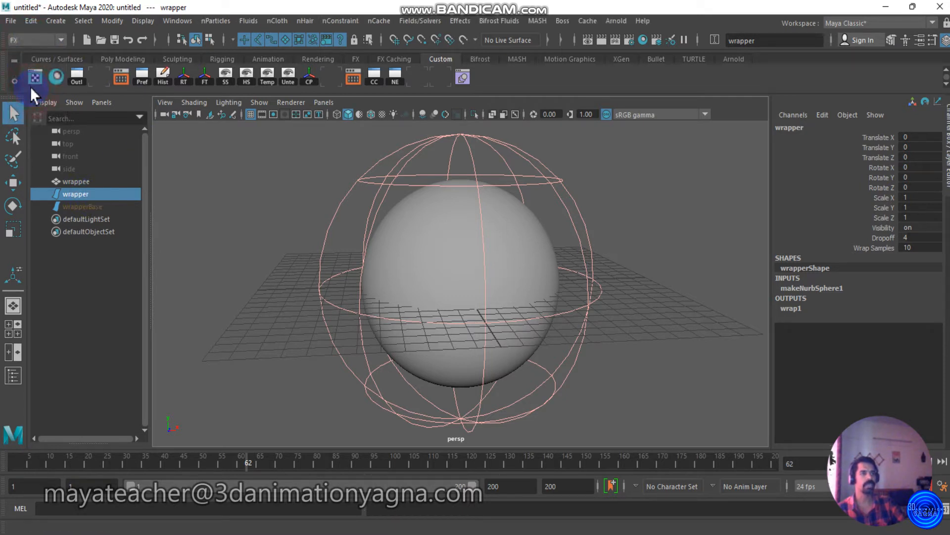
click(215, 21)
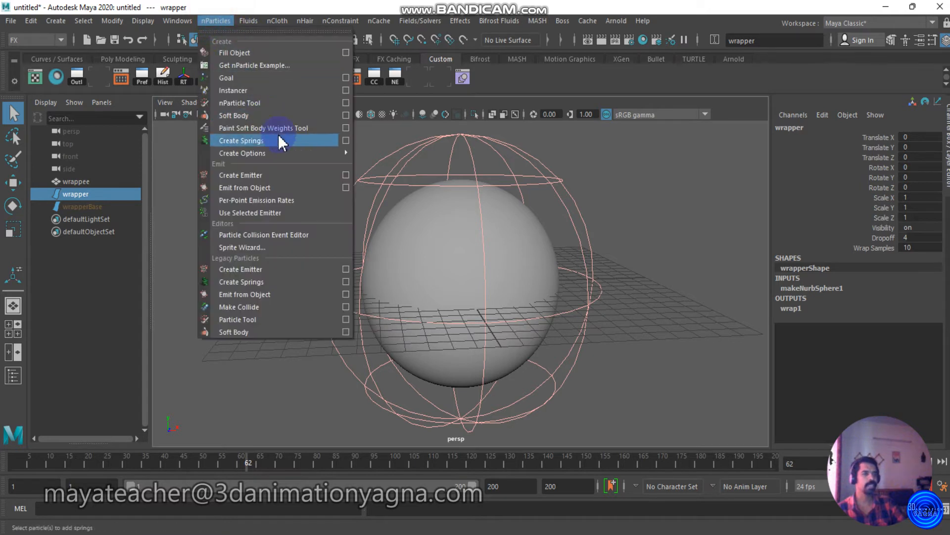
click(345, 116)
click(489, 118)
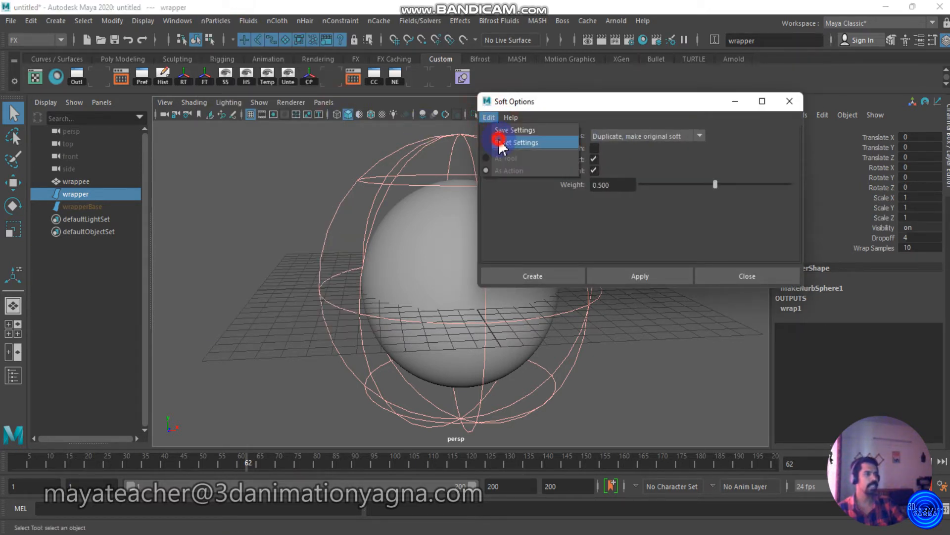
click(505, 141)
click(630, 136)
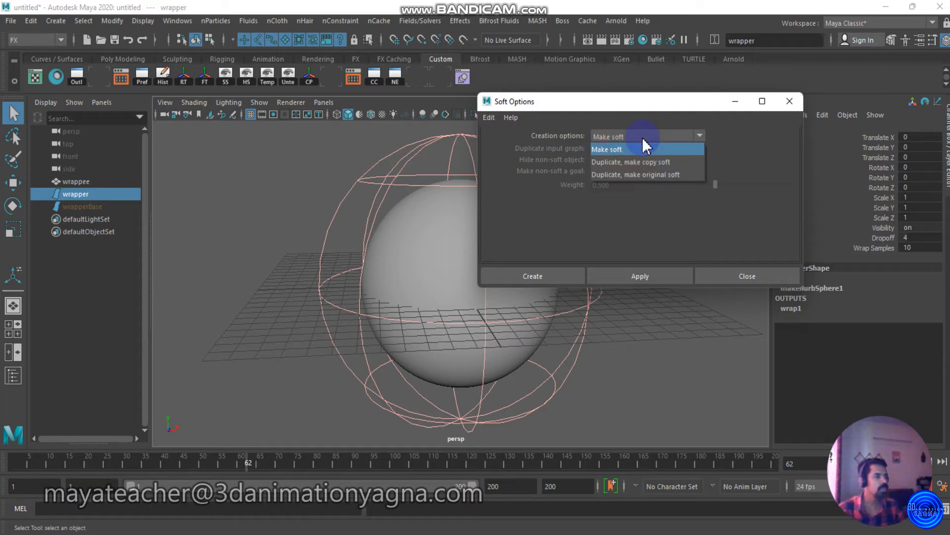
click(641, 175)
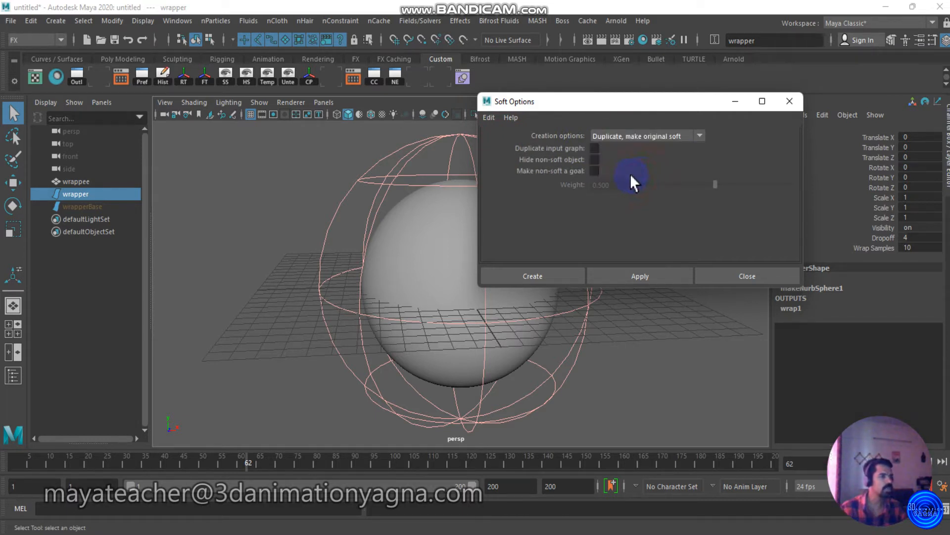
click(594, 171)
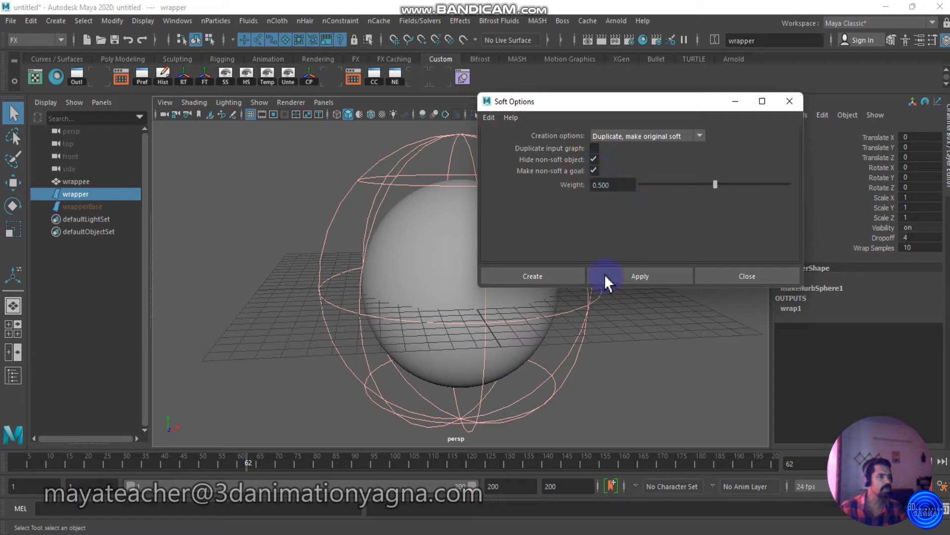
click(542, 275)
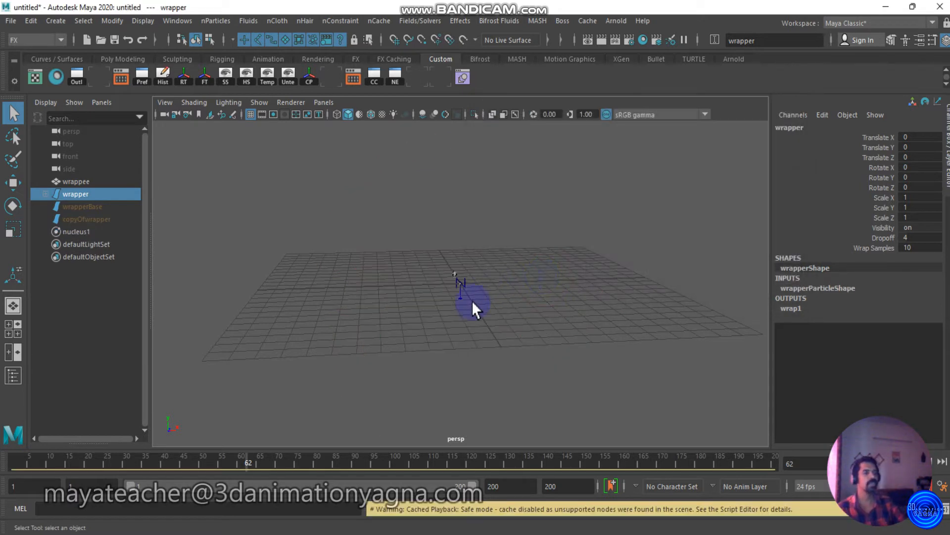
Step: Rewind the timeline to frame 1 and select the wrapperParticle object nested under wrapper
alt+drag(473, 301, 474, 307)
click(840, 461)
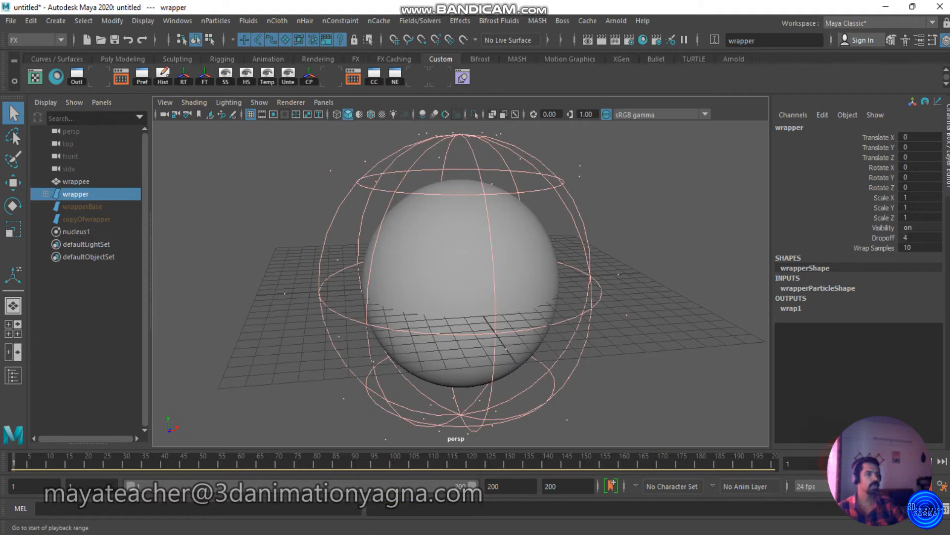
alt+drag(531, 326, 528, 325)
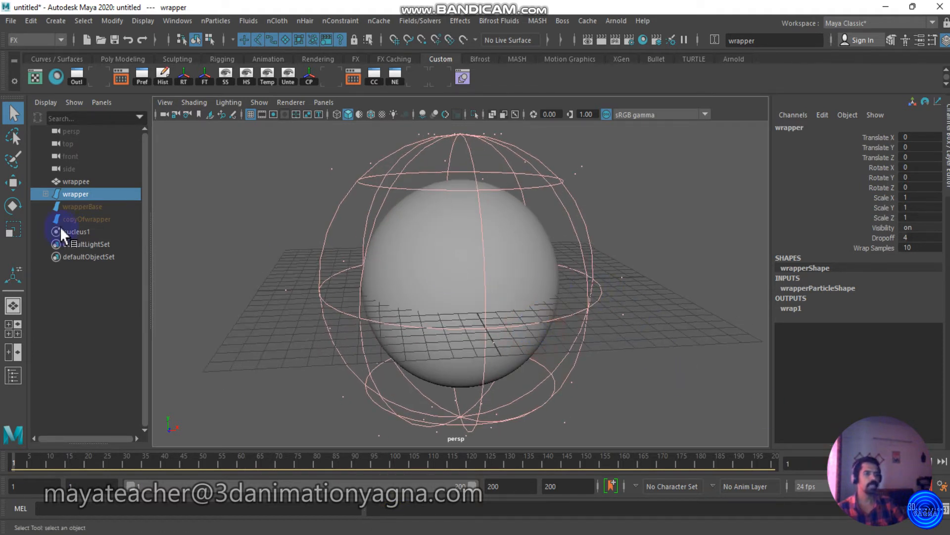
click(46, 194)
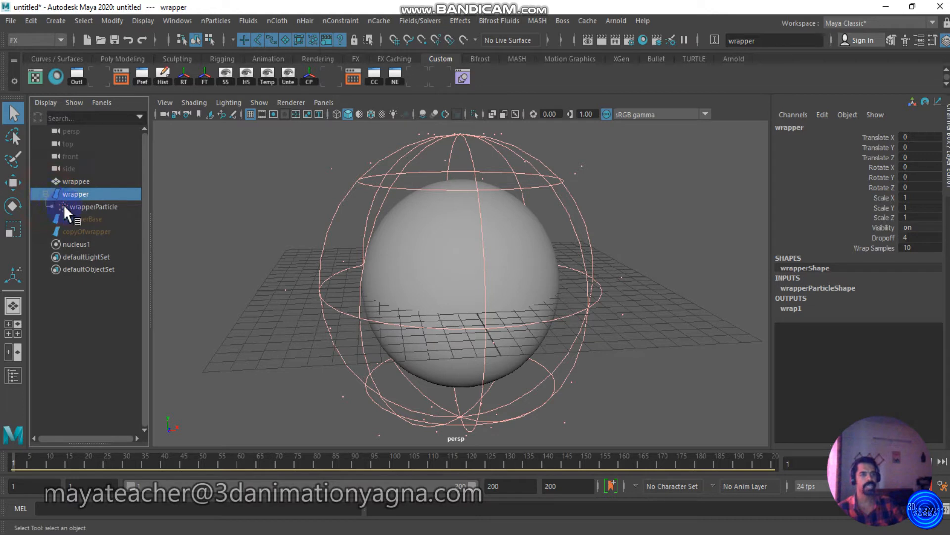
click(96, 207)
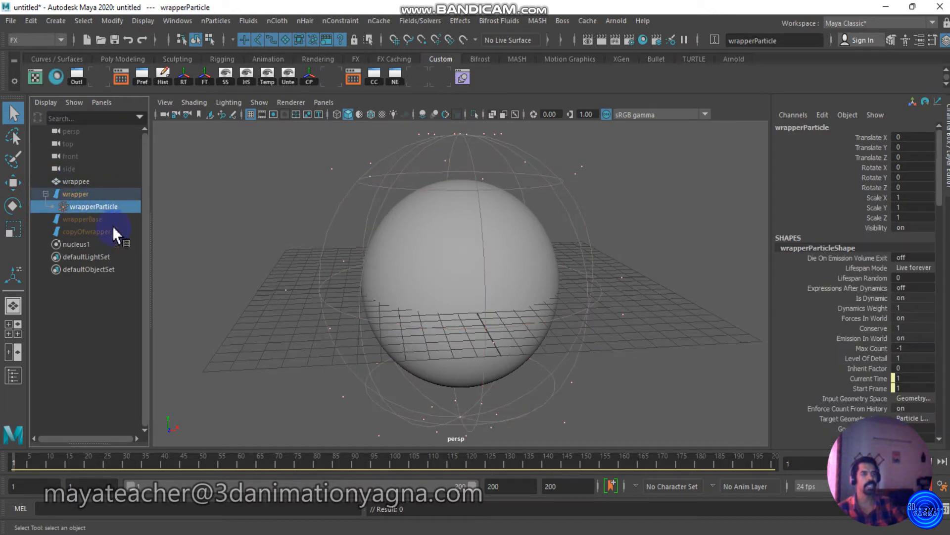
Step: Play the soft body simulation to check the particles' motion, and rewind to the first frame
alt+drag(462, 311, 452, 303)
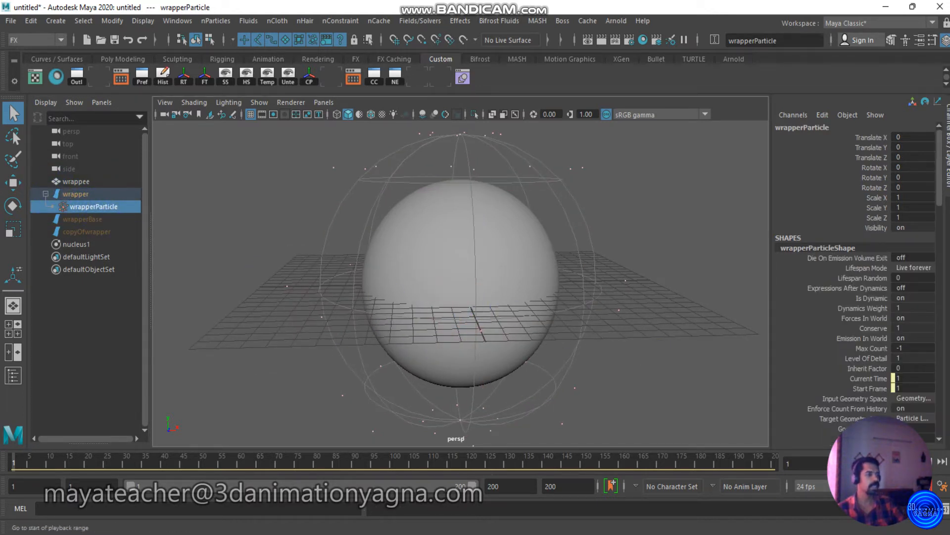
click(902, 461)
click(903, 461)
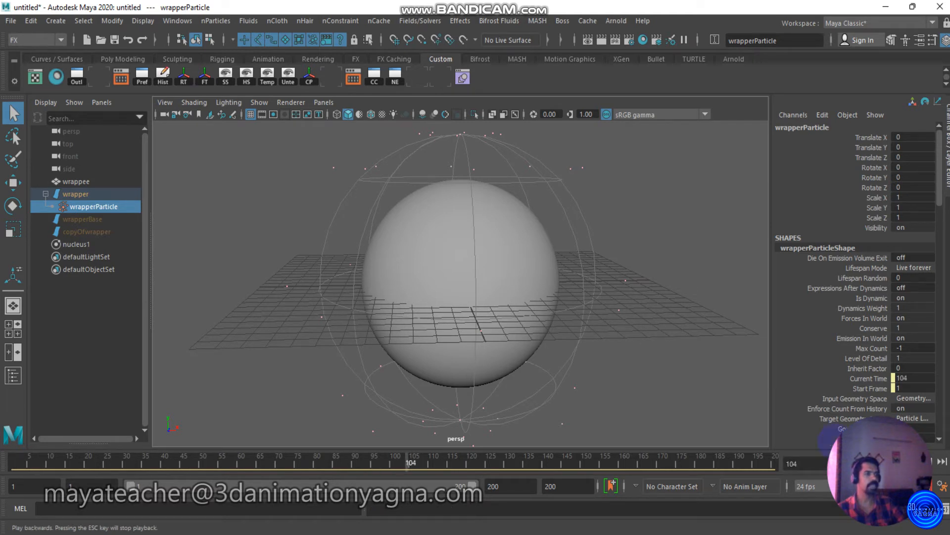
click(849, 461)
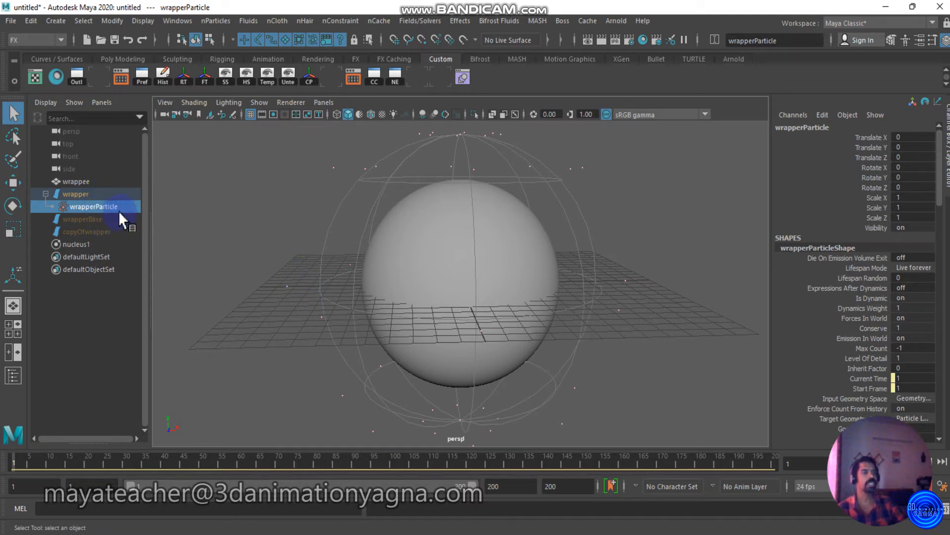
Step: Add a turbulence field with reset default settings to wrapperParticle, preview the simulation and rewind it
click(418, 22)
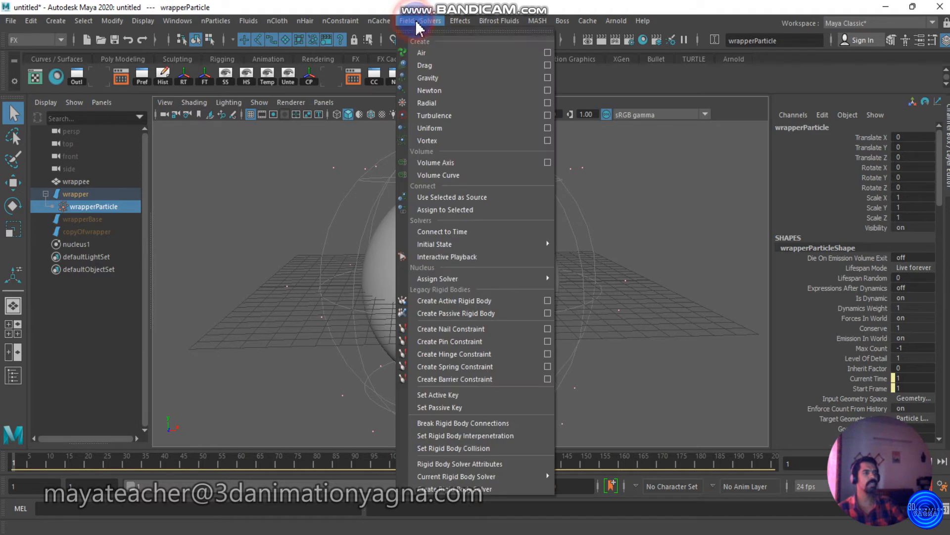
click(547, 115)
click(489, 122)
click(515, 147)
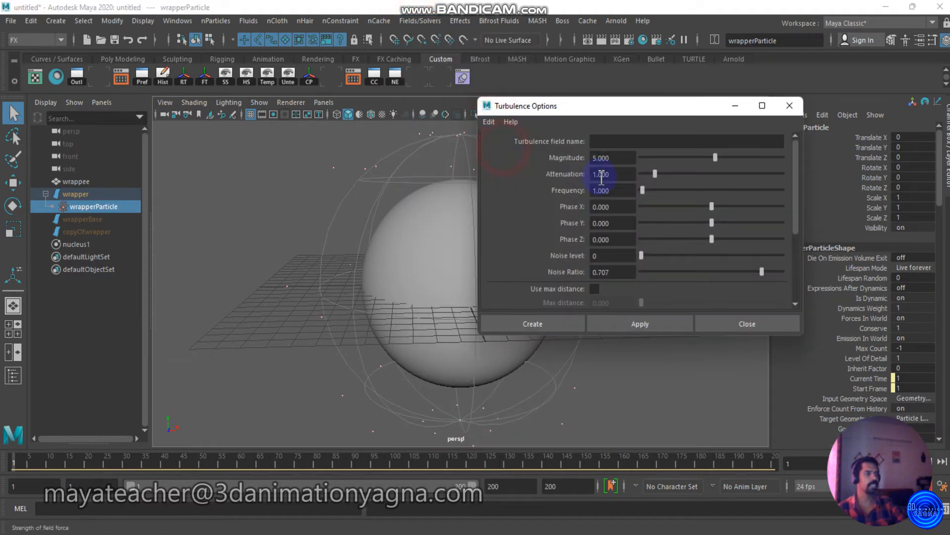
click(529, 324)
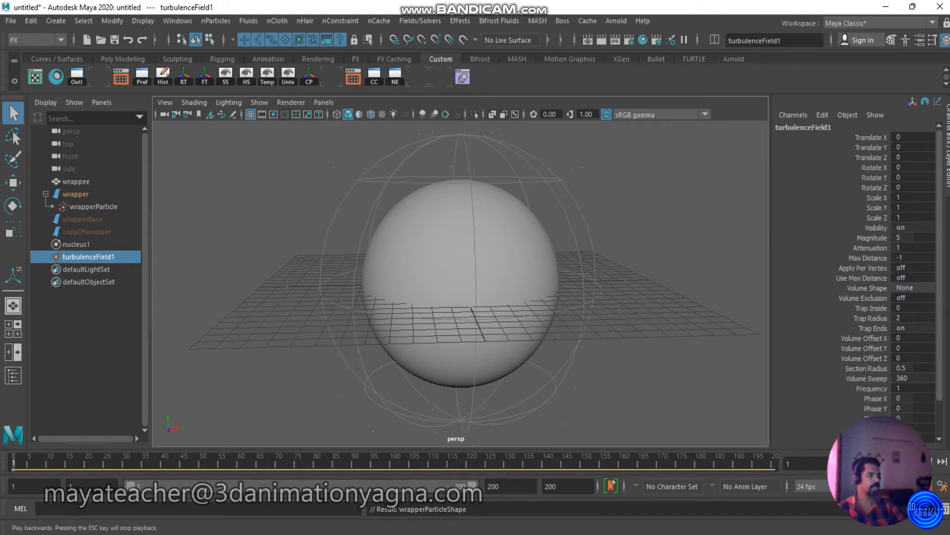
click(898, 461)
click(839, 461)
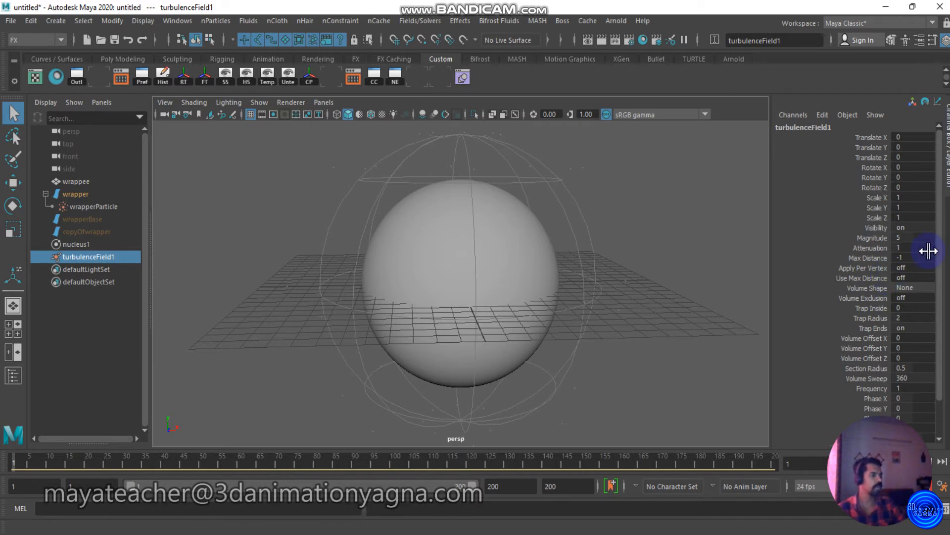
Step: Set the turbulence field's magnitude to 60, attenuation to 0.1 and frequency to 50
double_click(917, 238)
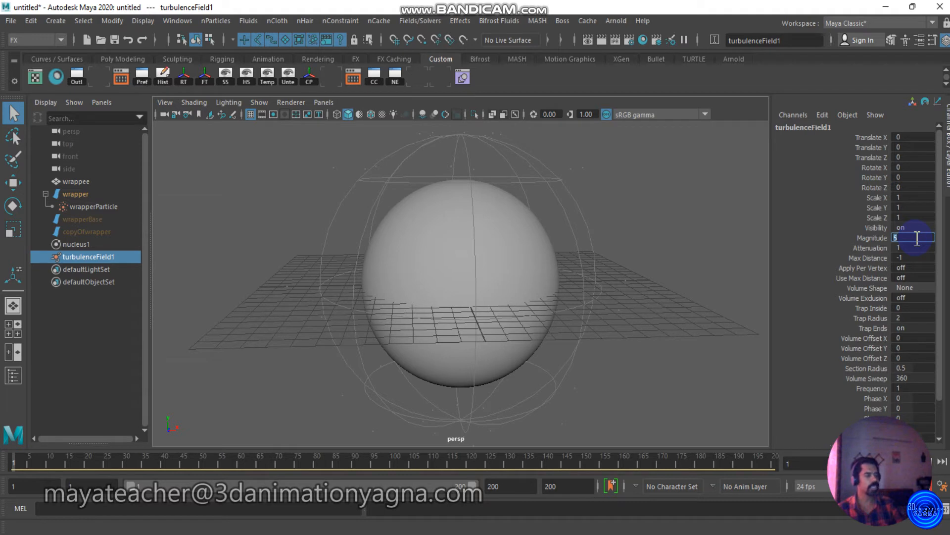
key(Tab)
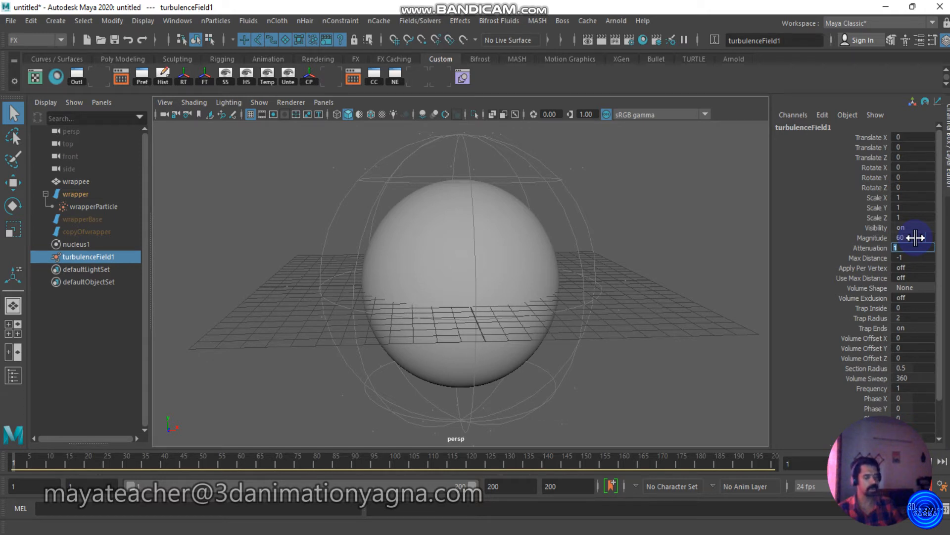
text(.1)
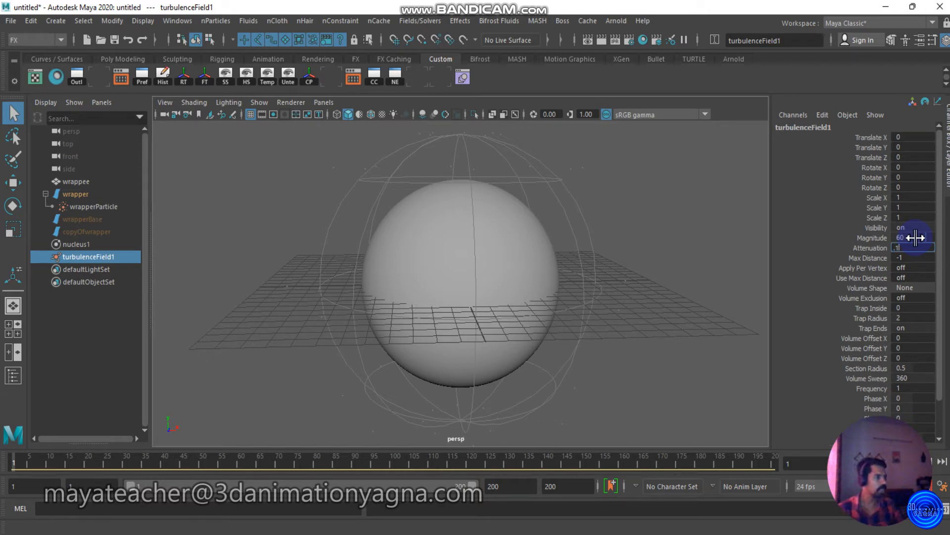
key(Return)
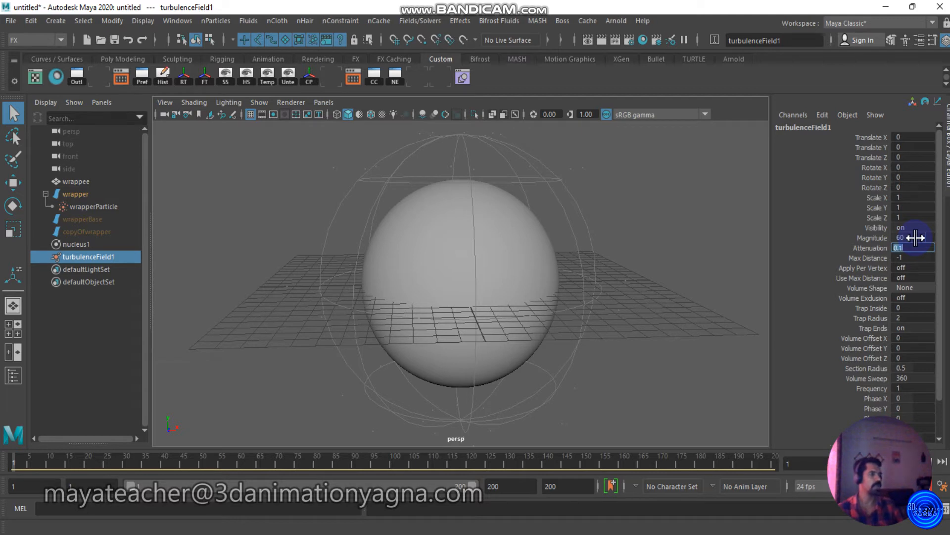
scroll(902, 334, down, 2)
double_click(909, 348)
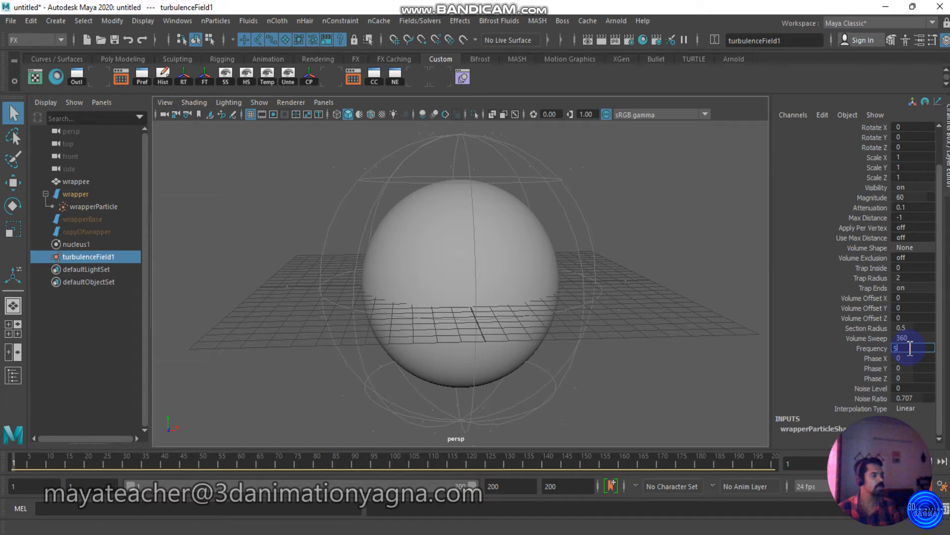
Step: Play the simulation to check how the stronger turbulence deforms the sphere, and rewind to the first frame
alt+drag(569, 292, 585, 293)
alt+drag(652, 386, 648, 374)
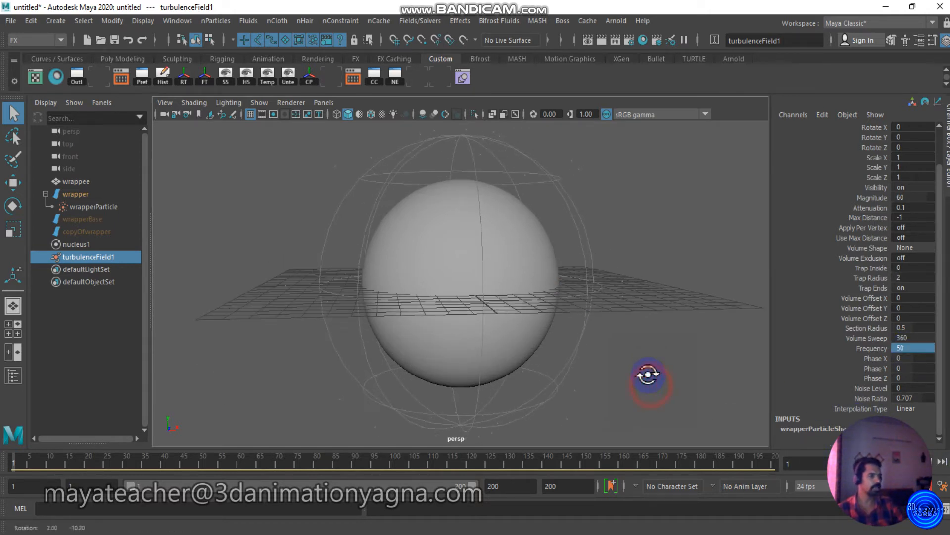
click(902, 461)
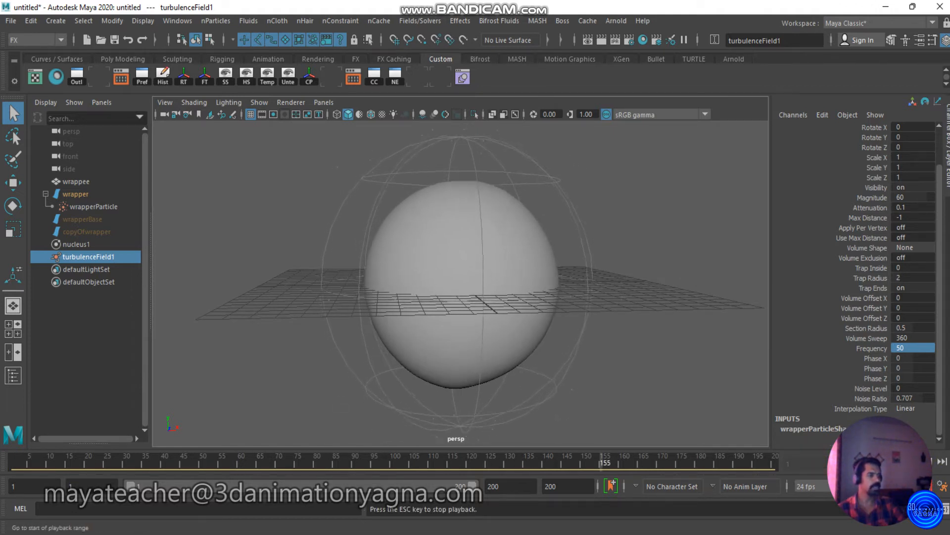
click(898, 462)
click(837, 461)
Step: Save a custom playback speed of 30 fps in the Time Slider preferences and play the simulation at that speed
click(946, 490)
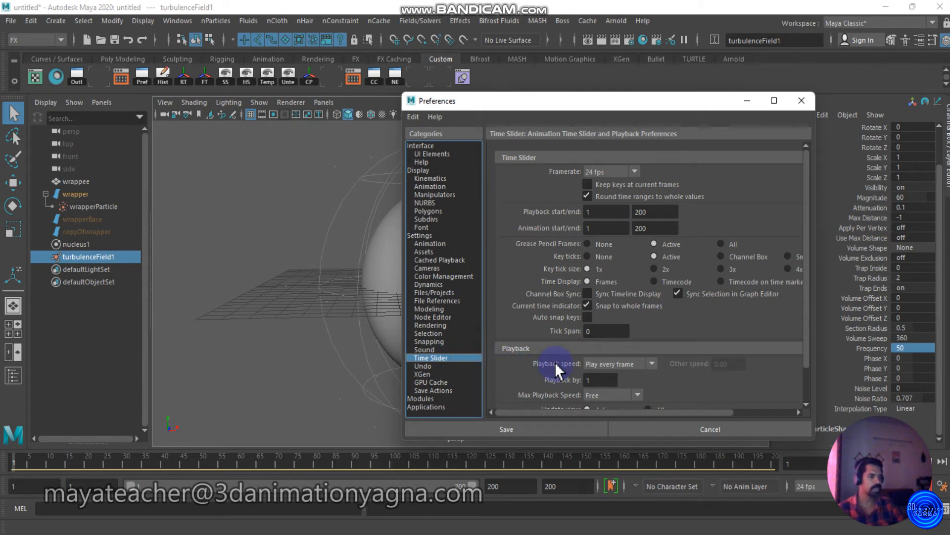
click(620, 362)
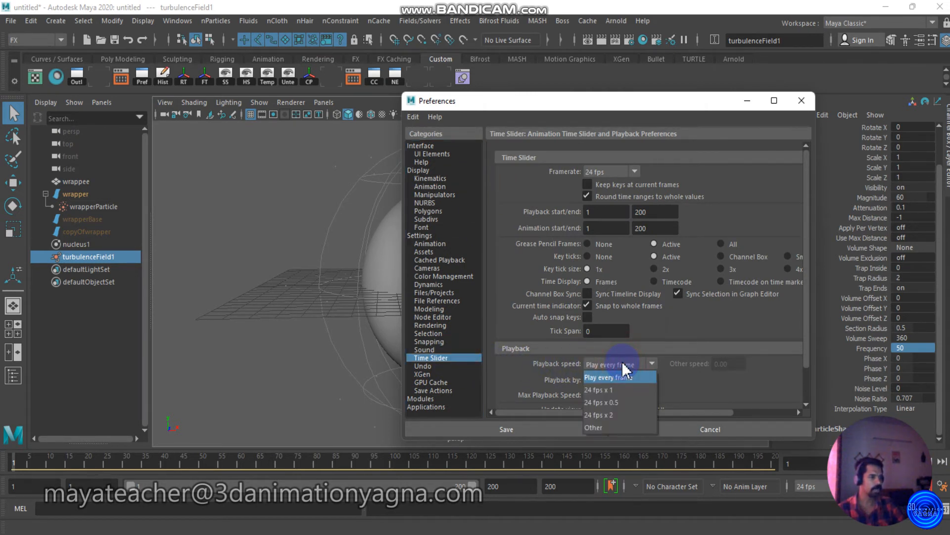
click(612, 427)
double_click(734, 365)
text(30)
key(Return)
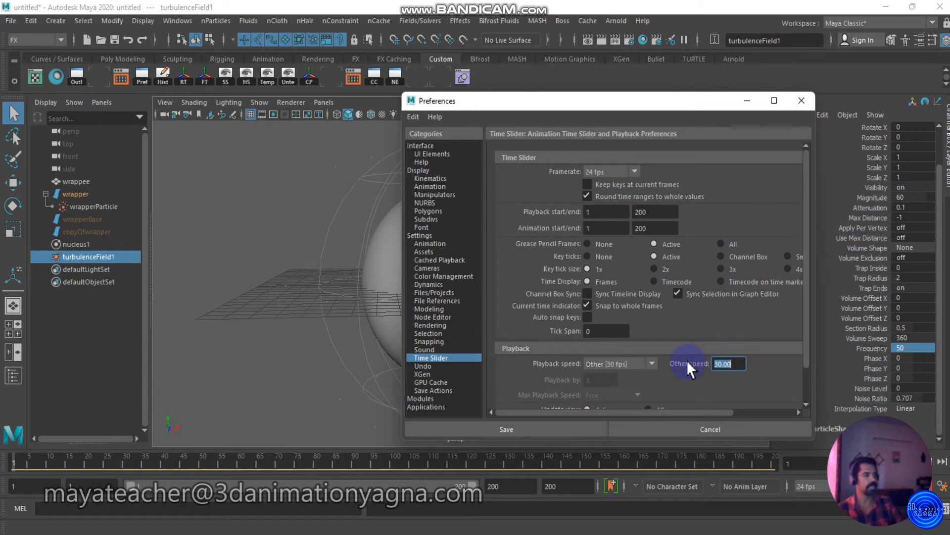
click(522, 430)
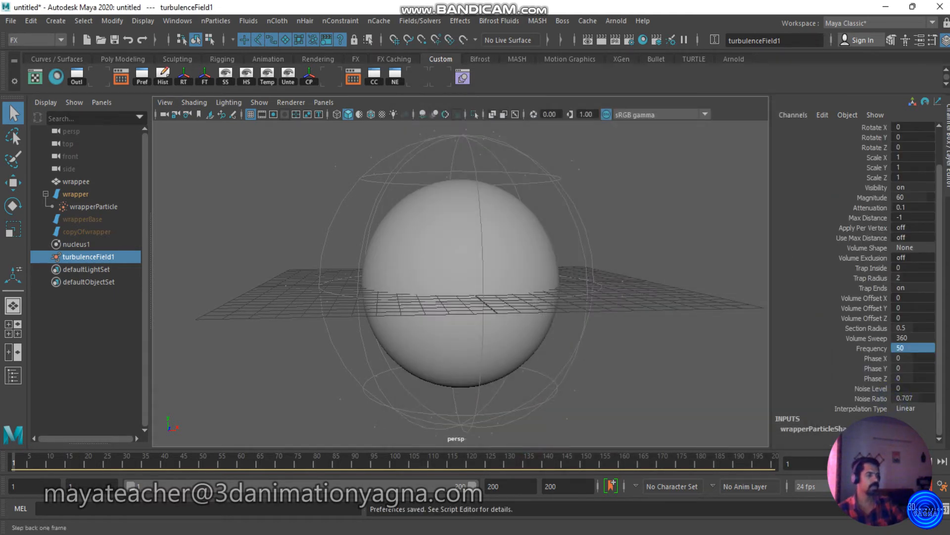
click(900, 462)
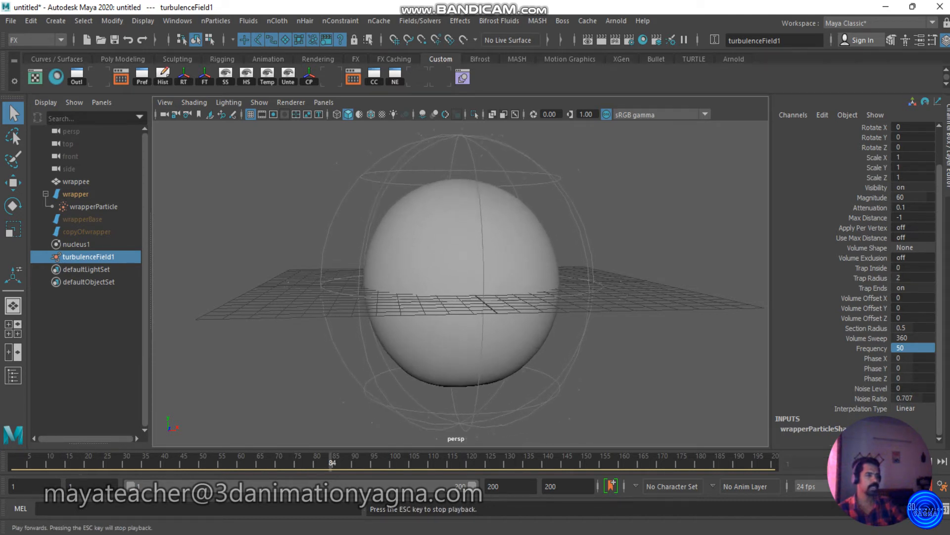
click(280, 298)
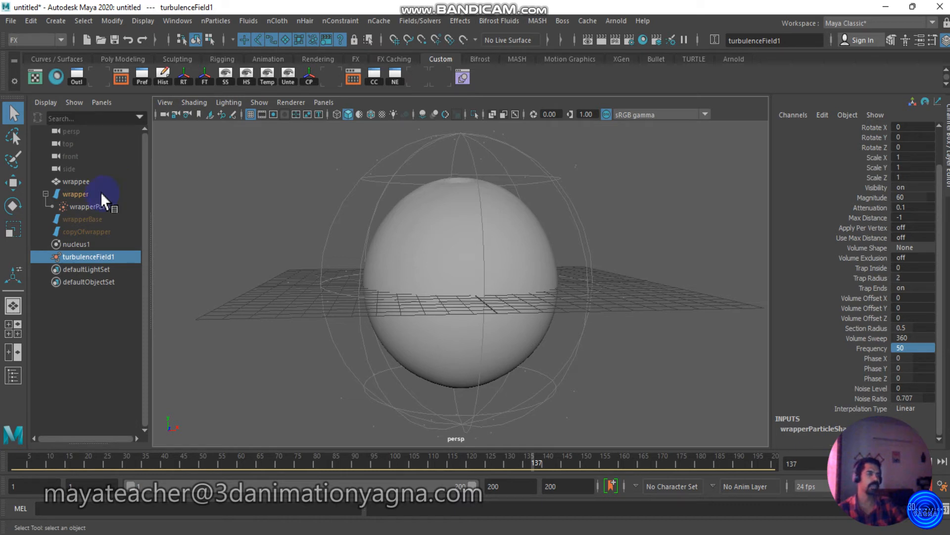
Step: Set the wrap1 deformer's Weight Threshold to 1 and Max Distance to 100 on wrapper
click(76, 193)
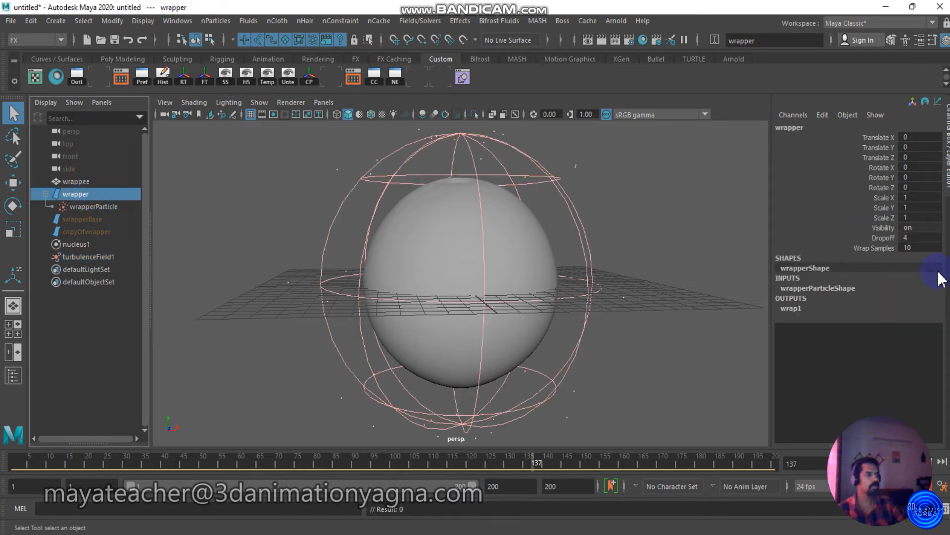
click(799, 308)
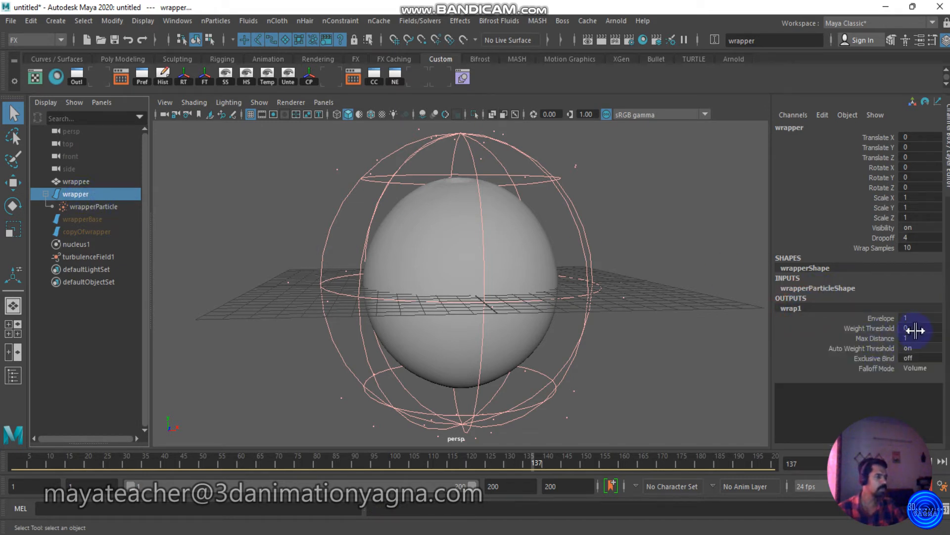
double_click(919, 329)
text(1)
key(Tab)
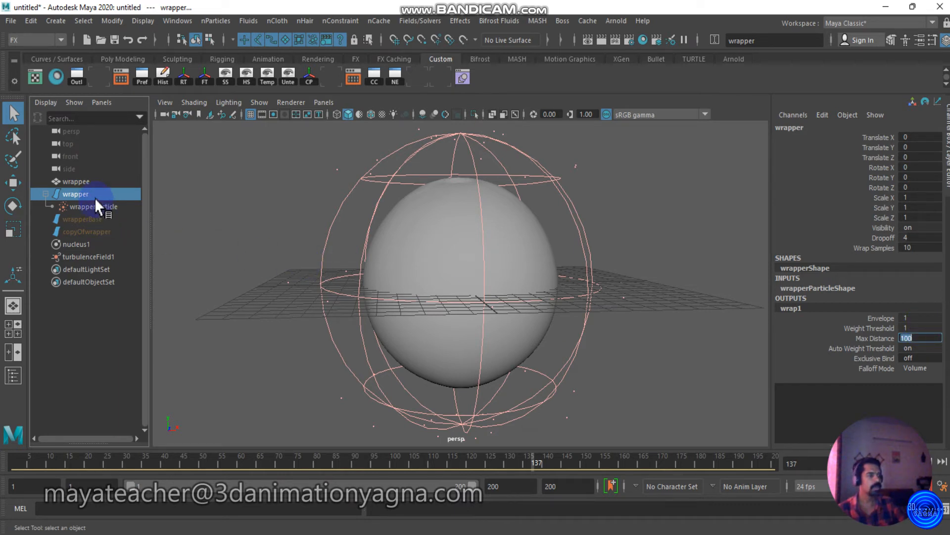
Step: Set wrapper's Dropoff to 1 and its Wrap Samples to 100
click(933, 238)
text(1)
key(Tab)
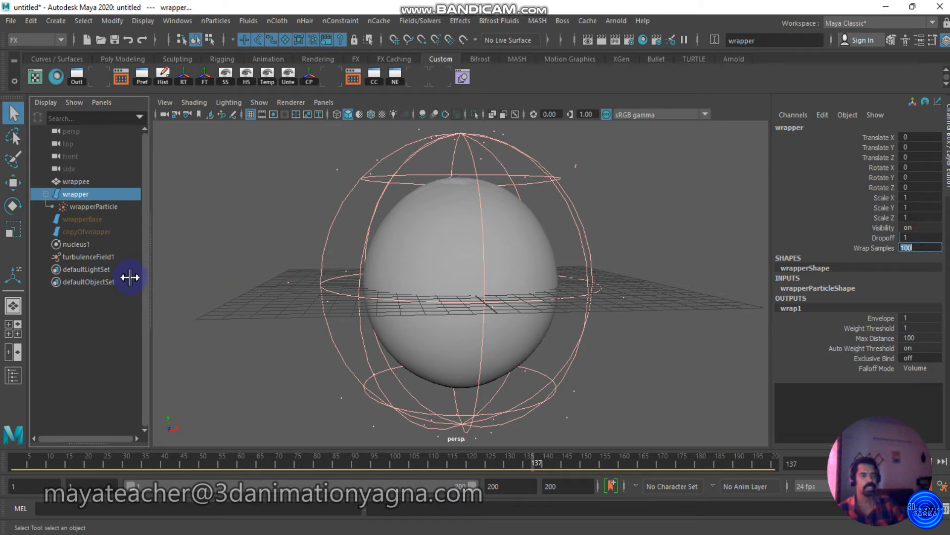
Step: Set the Dropoff to 1 and the Wrap Samples to 100 on copyOfwrapper
click(106, 236)
click(106, 232)
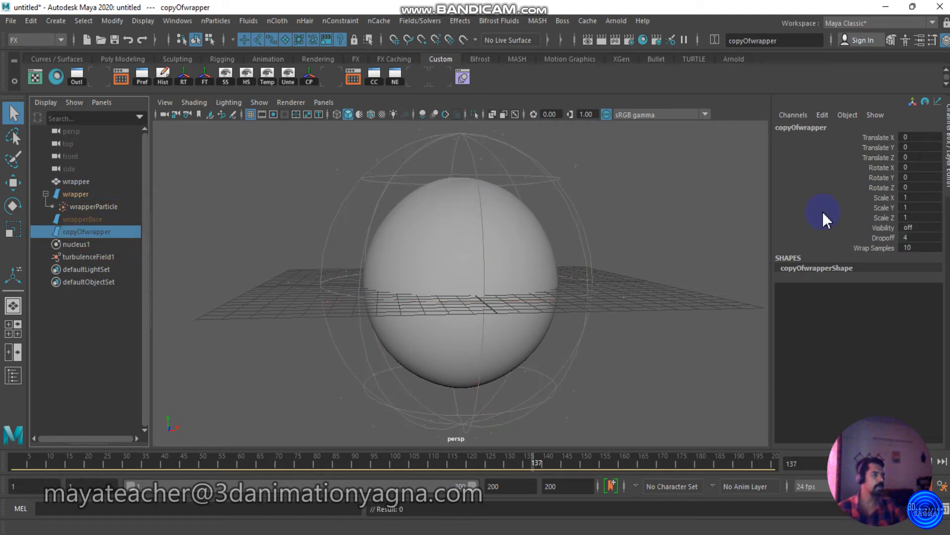
double_click(913, 238)
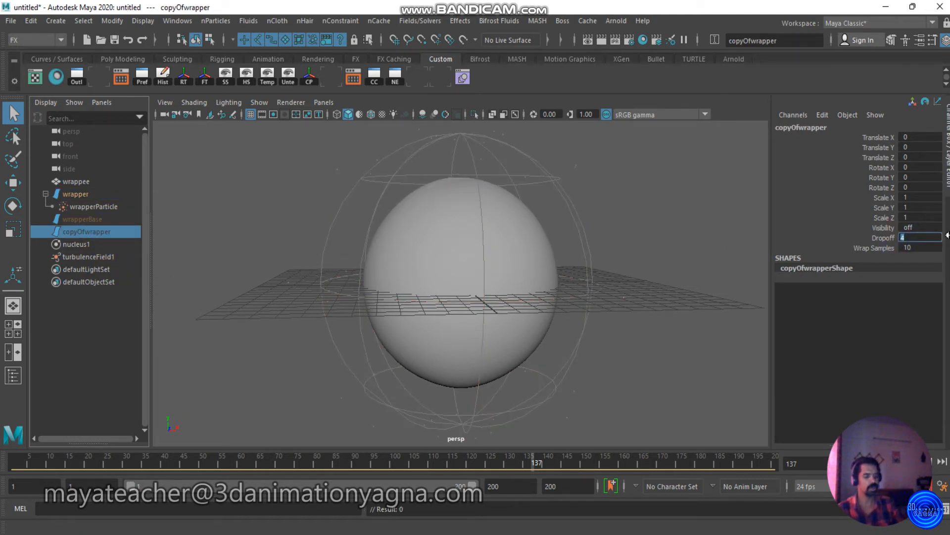
text(1)
key(Tab)
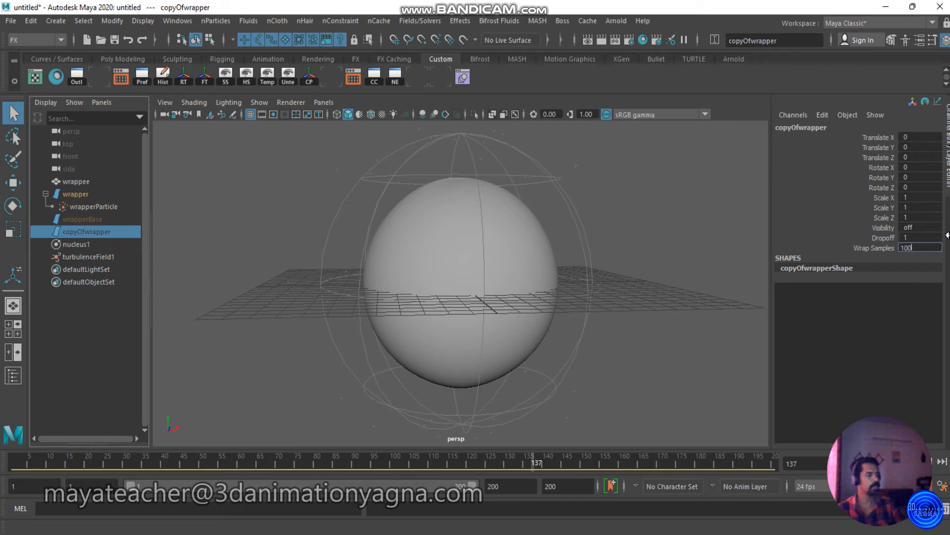
Step: Play the simulation from the first frame to check the smoother wrap deformation, and rewind it
alt+drag(584, 293, 581, 302)
click(846, 461)
click(901, 462)
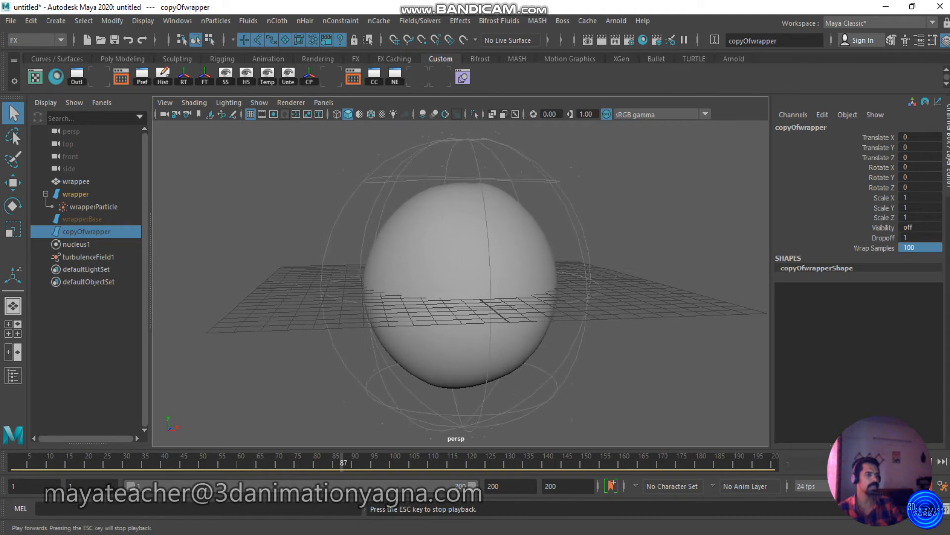
click(845, 462)
alt+drag(562, 383, 556, 378)
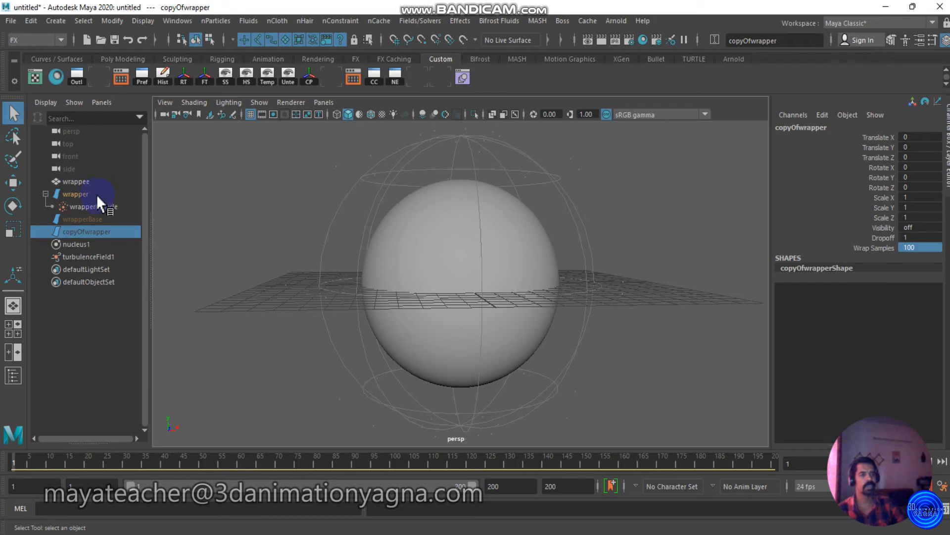
Step: Bake wrappee's simulation over the Time Slider range with hierarchy Below and control points included, and briefly play the result
click(90, 180)
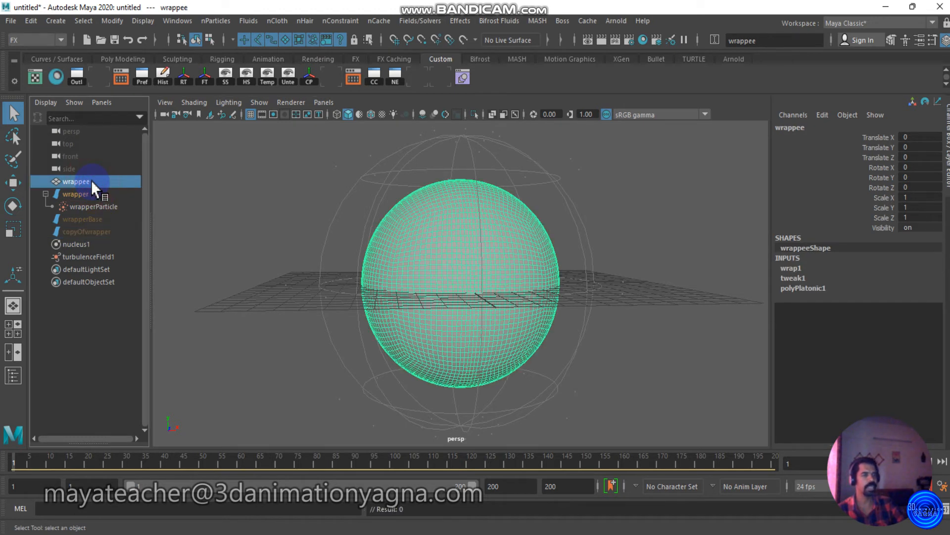
click(29, 20)
mouse_move(114, 135)
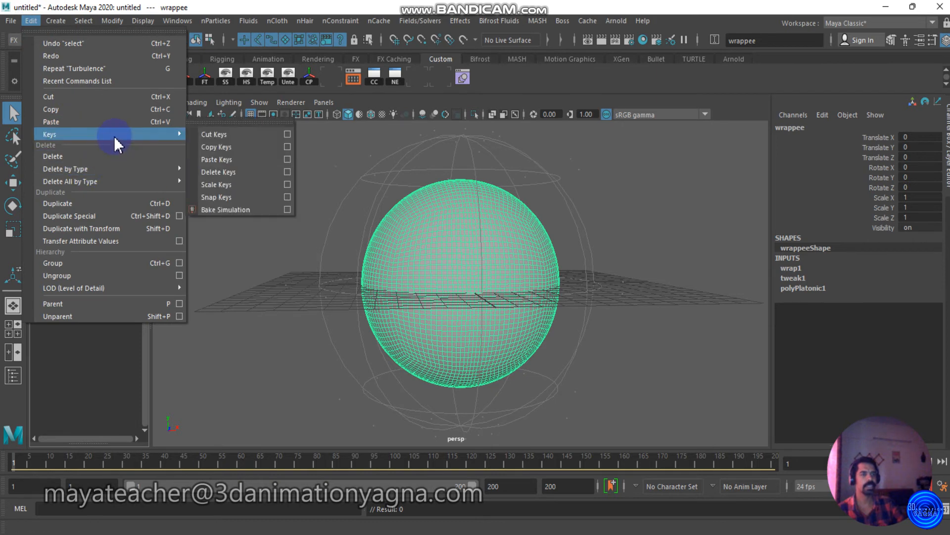
click(287, 209)
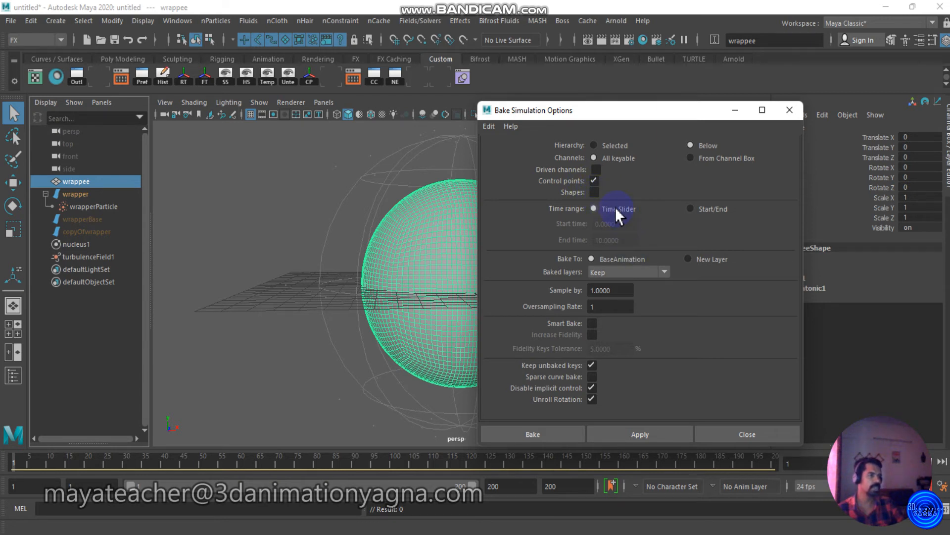
click(552, 433)
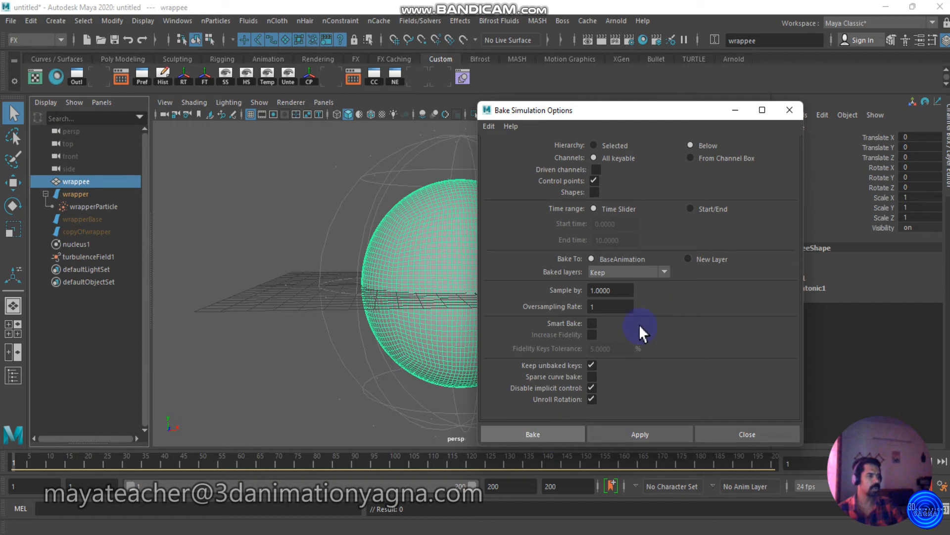
click(537, 433)
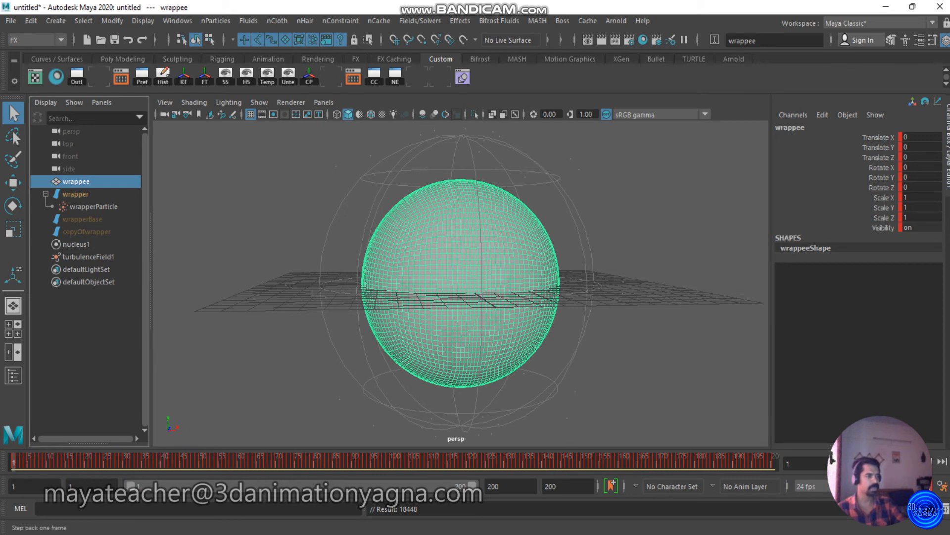
click(901, 461)
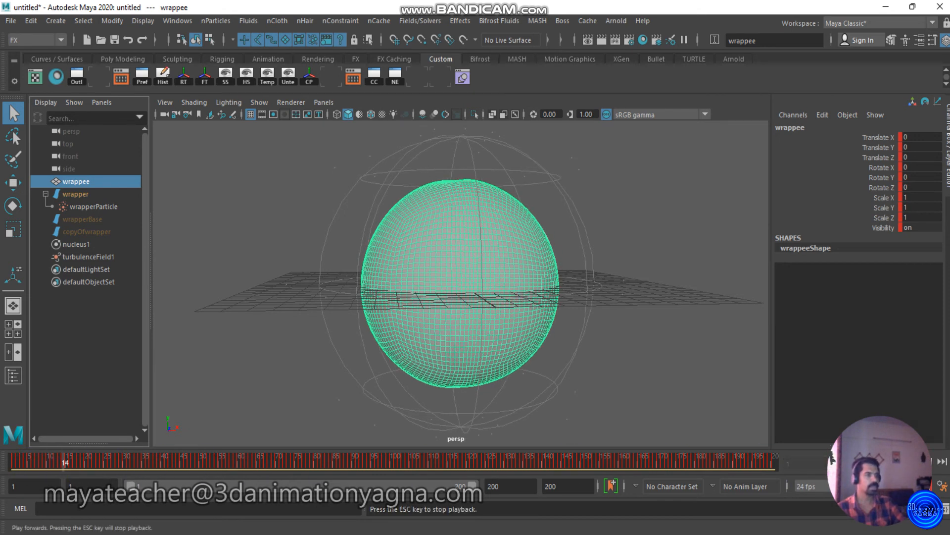
key(Escape)
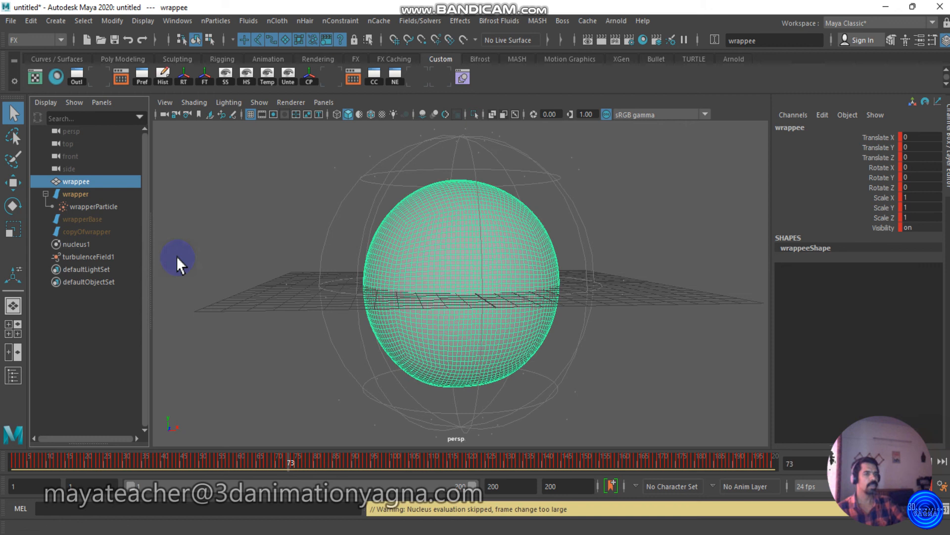
Step: Delete wrapper, wrapperBase, copyOfwrapper, nucleus1 and turbulenceField1 from the scene
click(88, 194)
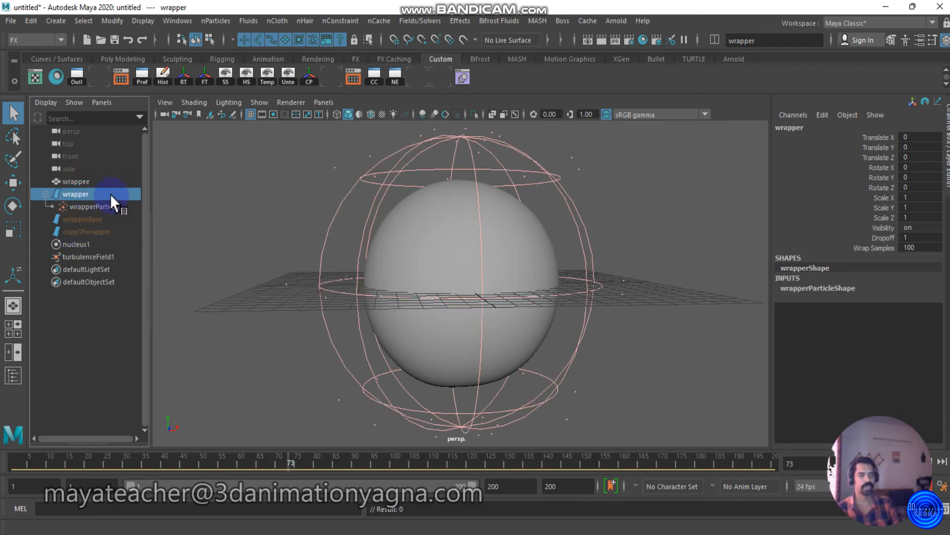
key(Delete)
click(101, 197)
drag(101, 197, 102, 227)
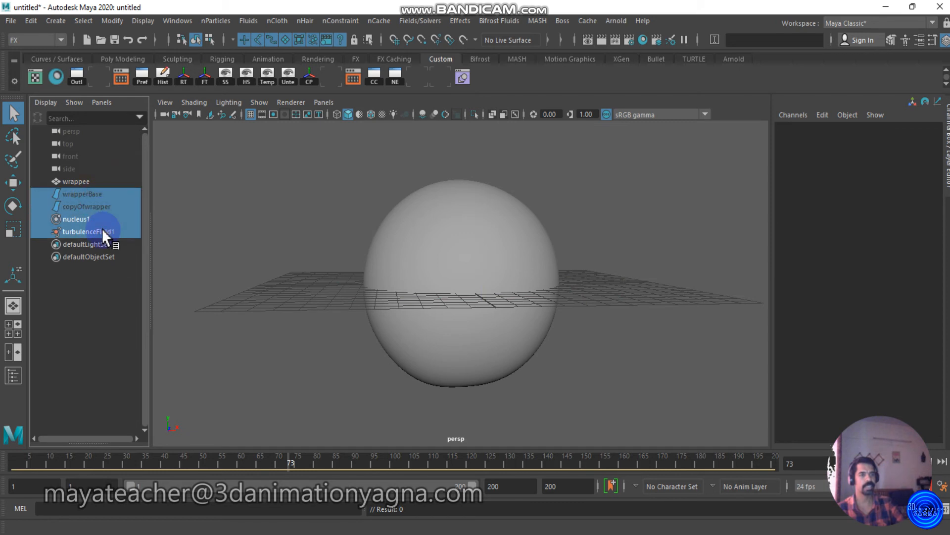
key(Delete)
Step: Select wrappee and play its baked animation from the first frame to check that it still deforms
click(444, 268)
click(845, 461)
click(901, 462)
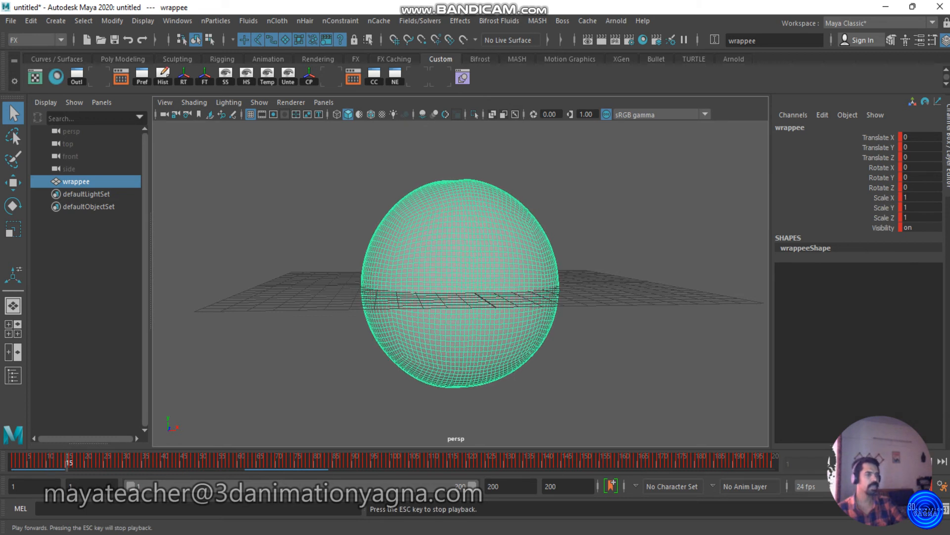
key(Escape)
Step: Break the connections on all of wrappee's translate, rotate, scale and visibility channels, and replay the animation from the first frame
key(w)
click(873, 137)
drag(874, 149, 881, 229)
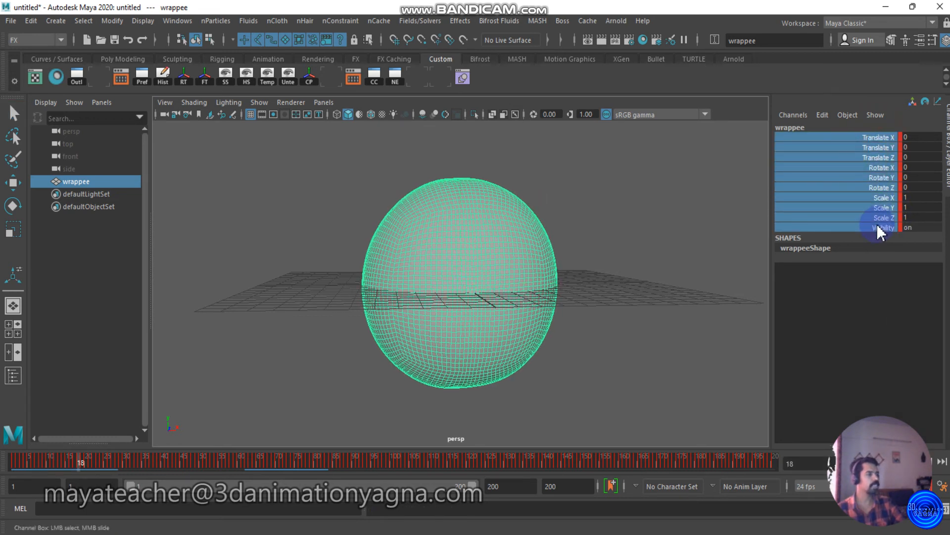
right_click(877, 186)
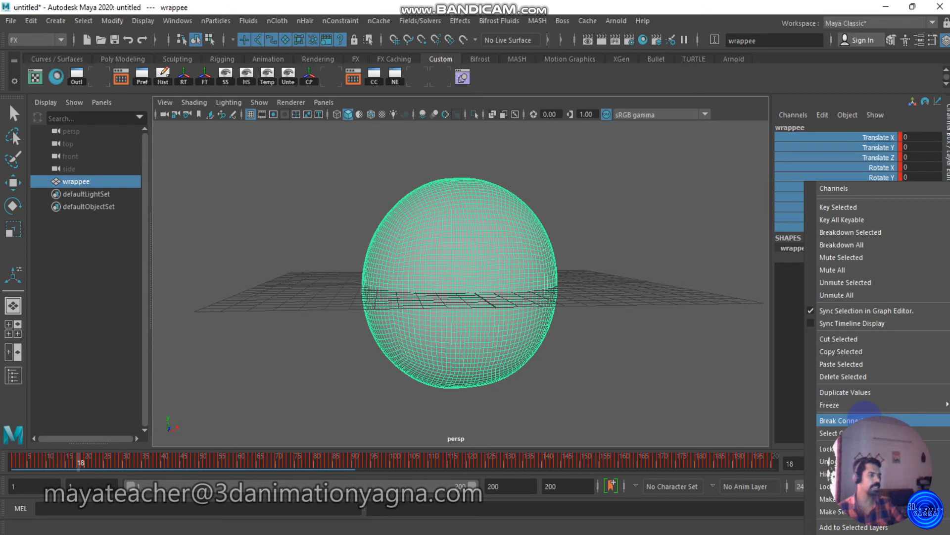
click(865, 419)
click(843, 462)
click(900, 462)
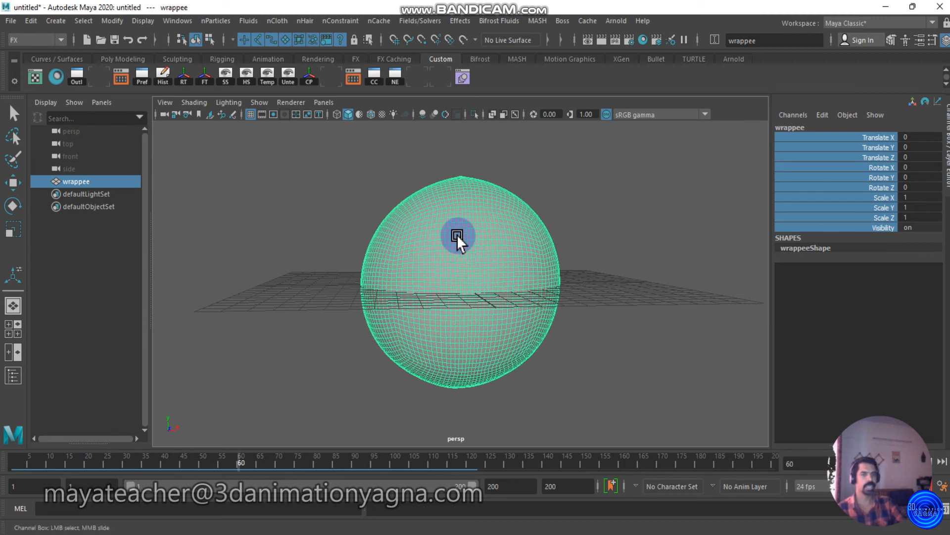
Step: Assign a new aiStandardSurface material to wrappee and set its base Metalness to about 0.925
right_click(452, 223)
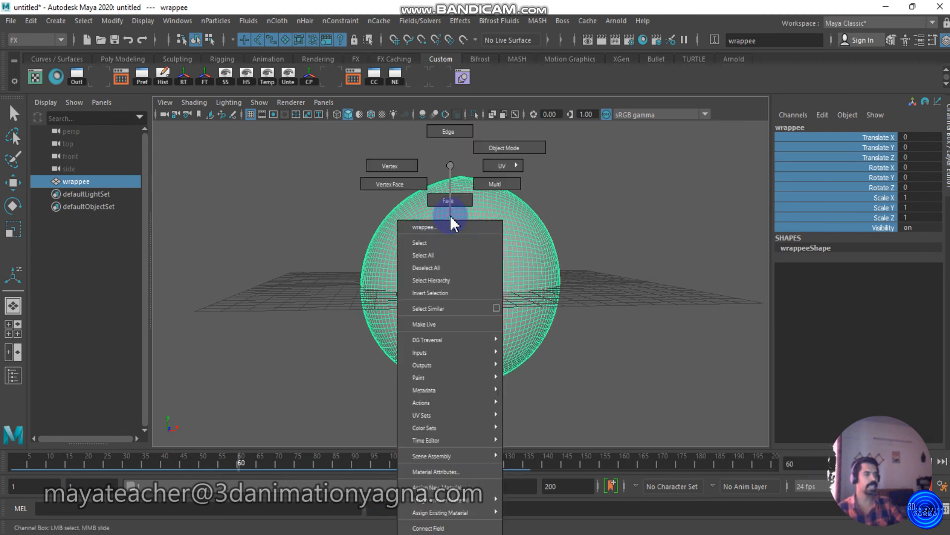
right_drag(450, 217, 439, 490)
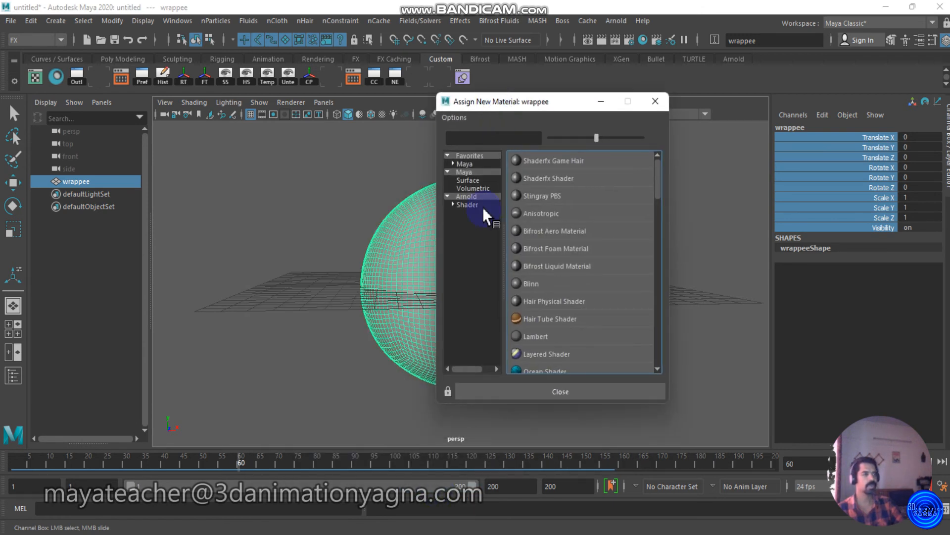
click(470, 197)
scroll(572, 270, down, 3)
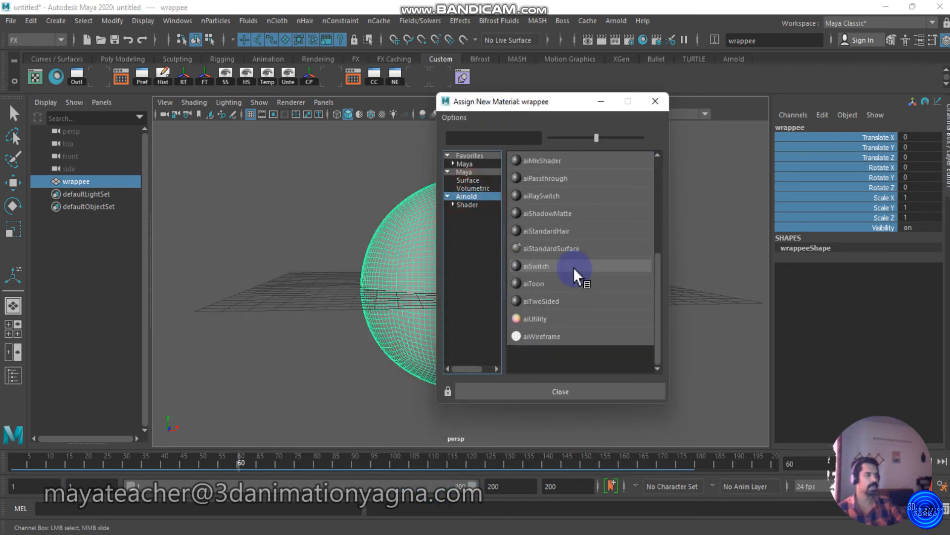
click(569, 255)
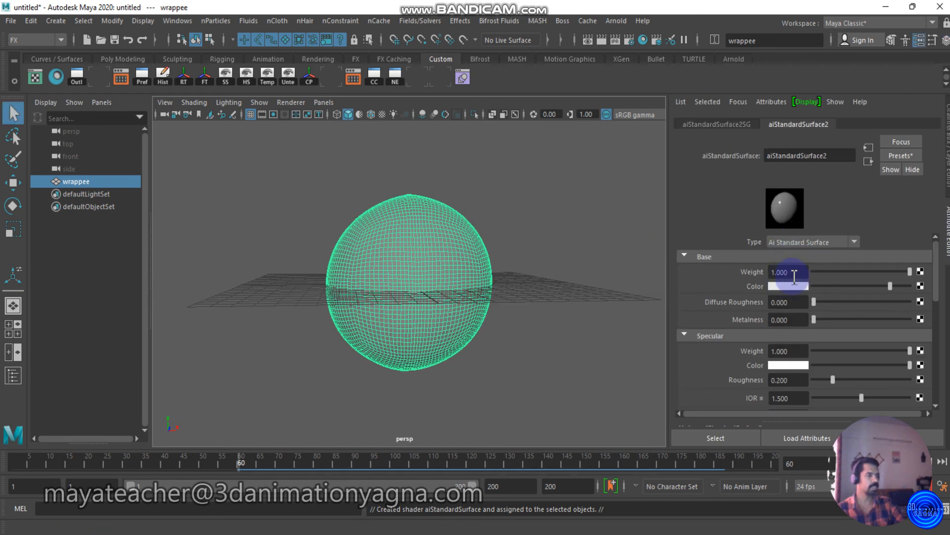
drag(831, 315, 901, 315)
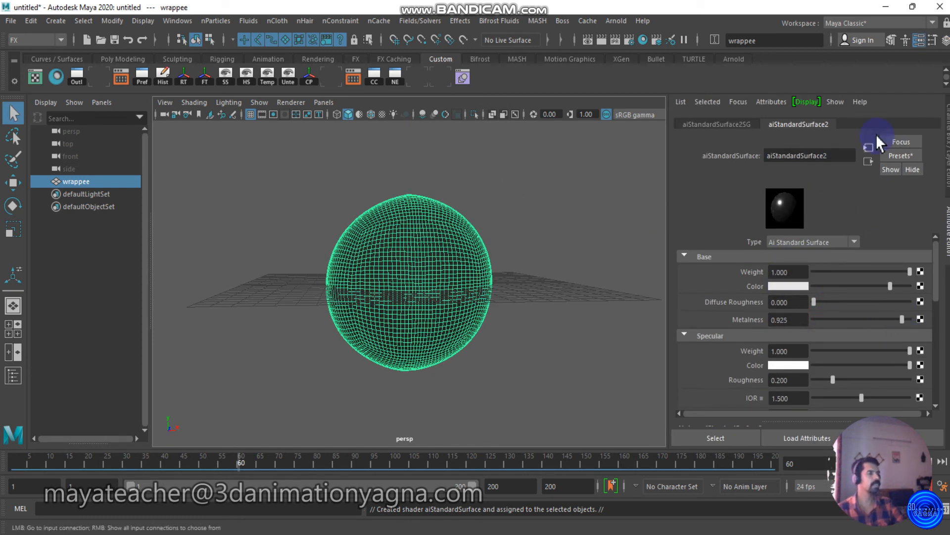
click(918, 40)
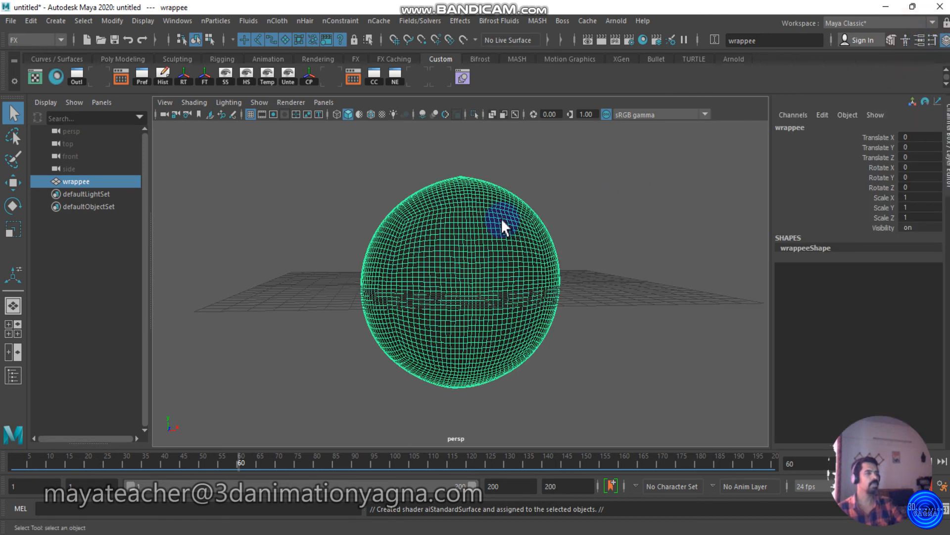
Step: Add an Arnold skydome light to the scene
click(619, 21)
mouse_move(638, 86)
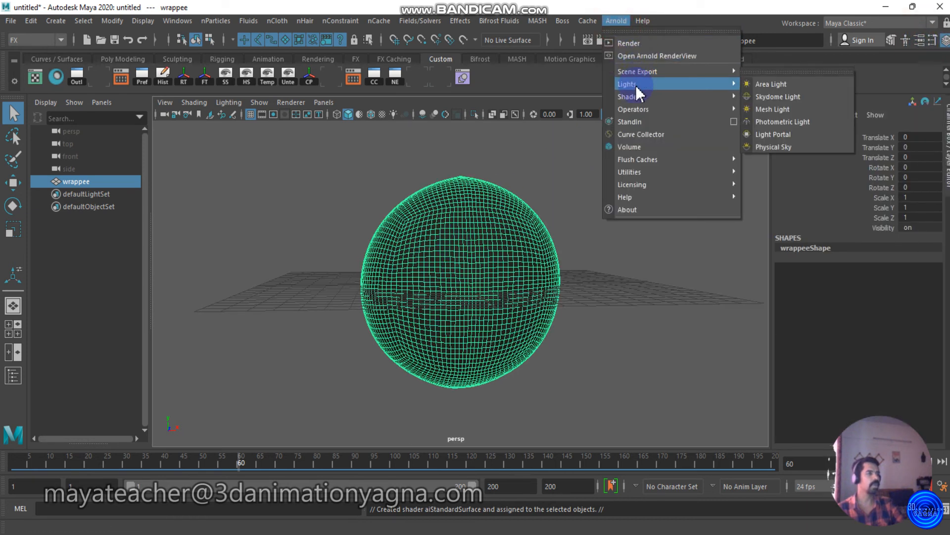
click(782, 96)
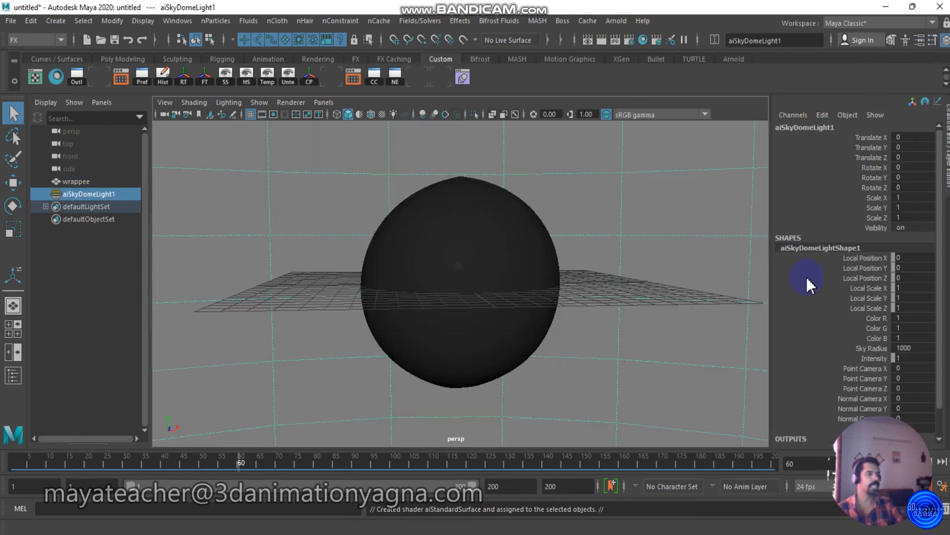
Step: Turn off Normalize on the skydome light and set its Camera visibility to 0
key(ctrl+a)
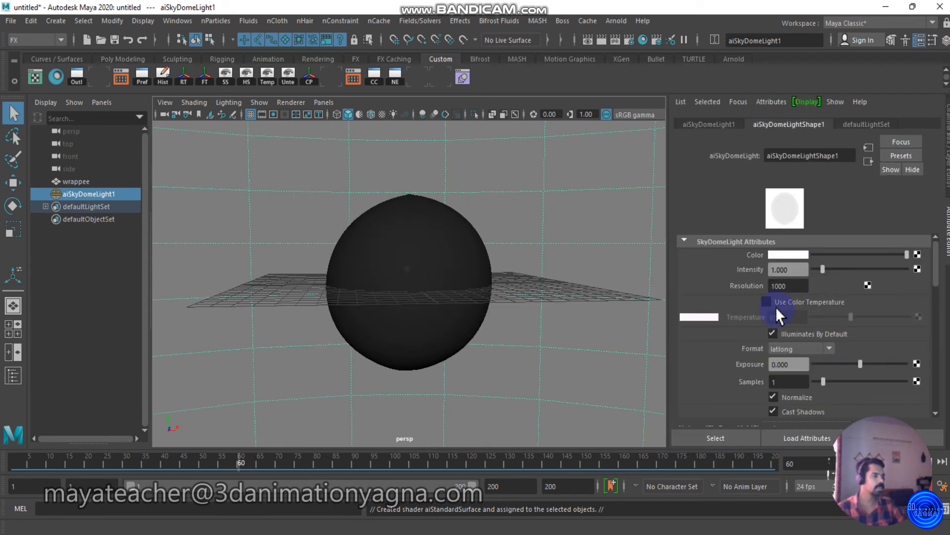
click(779, 397)
scroll(828, 319, down, 5)
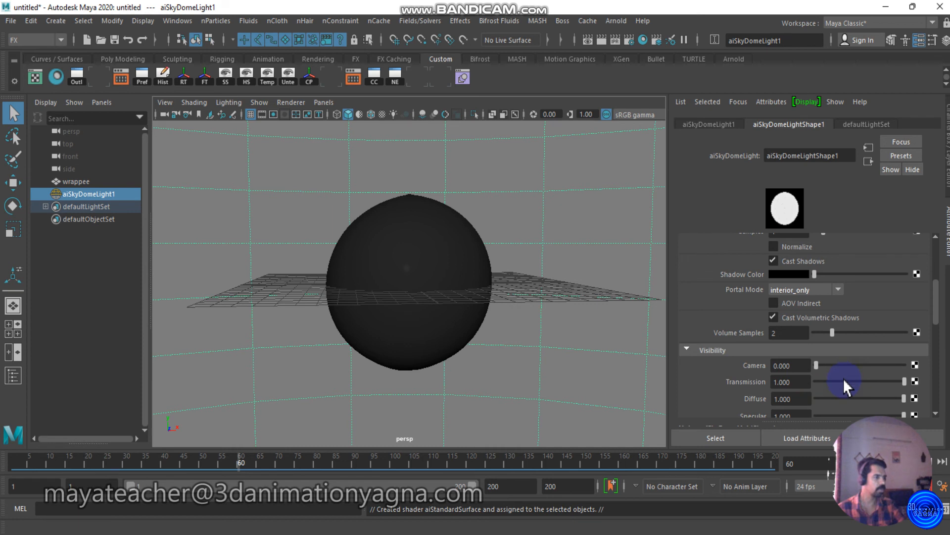
scroll(824, 336, up, 3)
scroll(824, 331, up, 2)
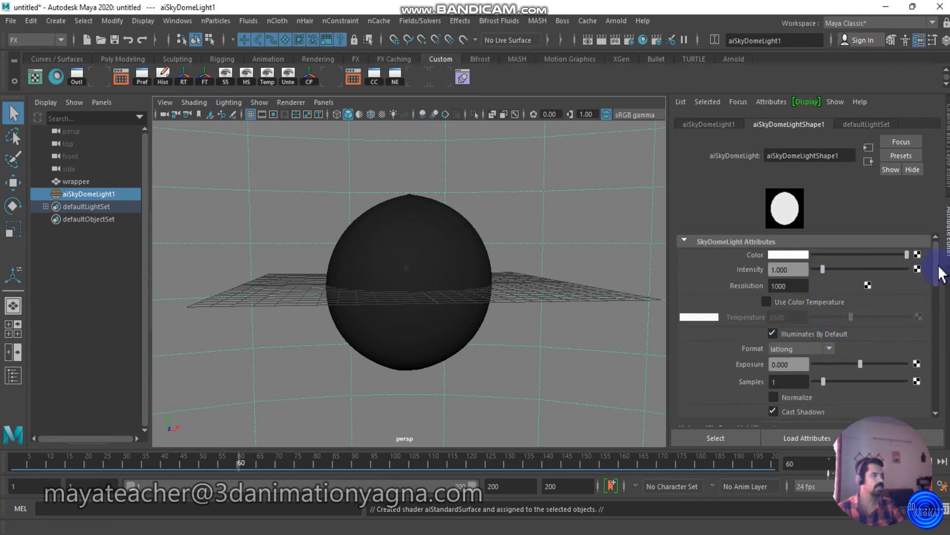
Step: Map a File texture to the skydome light's Color and load the image scenery1.jpg into it
click(919, 255)
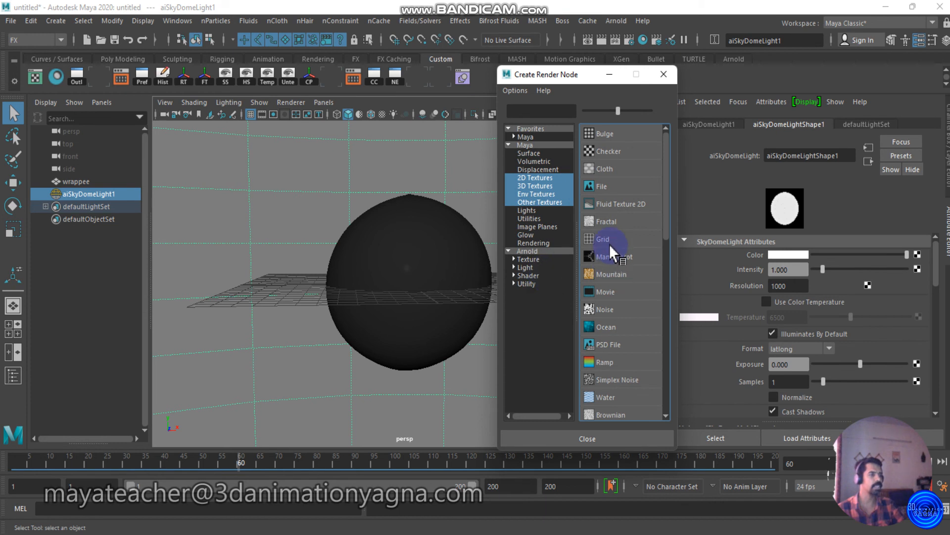
click(605, 186)
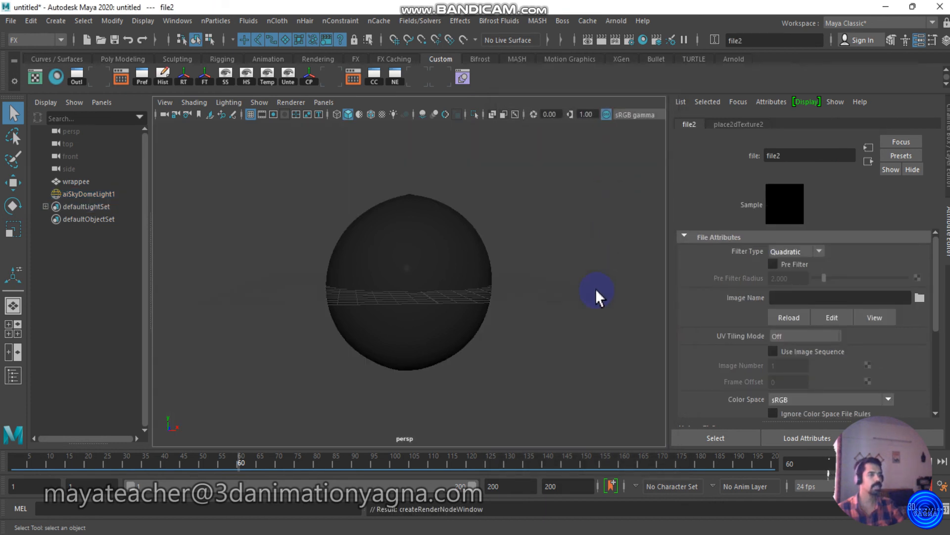
click(917, 298)
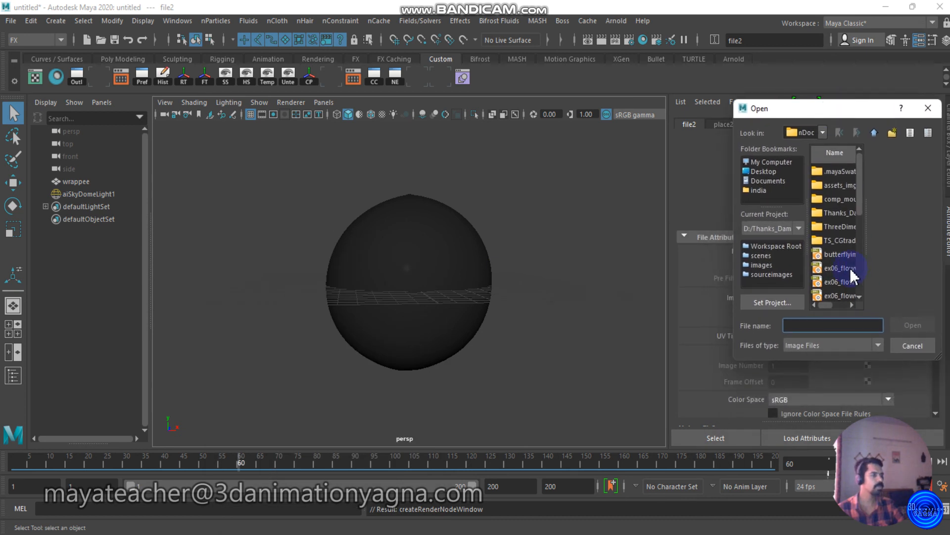
scroll(848, 272, down, 1)
click(843, 256)
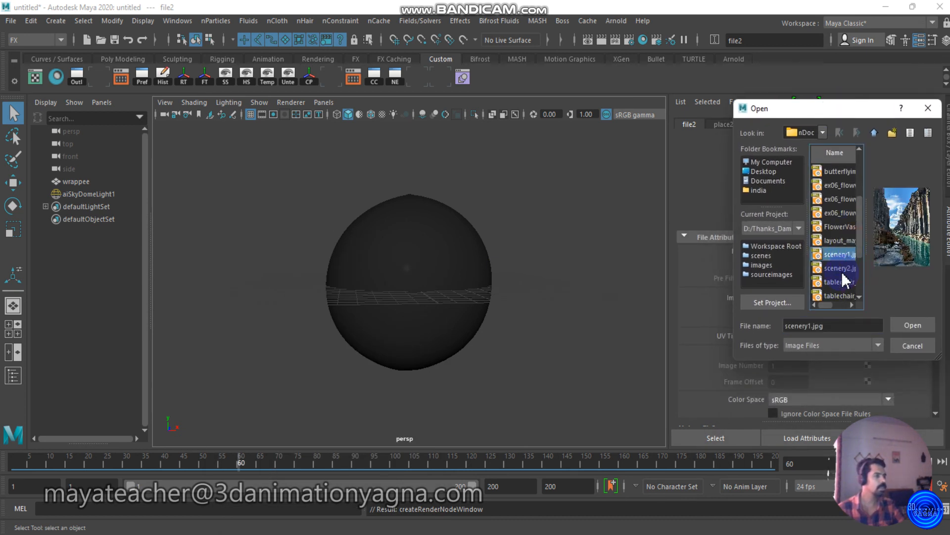
double_click(843, 261)
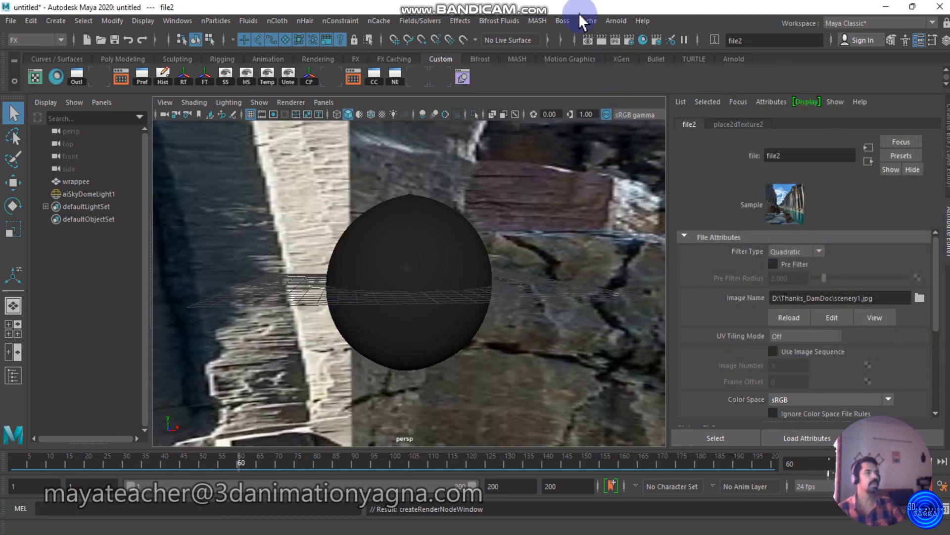
Step: Render the perspective view in the Arnold RenderView to check the sphere's reflections, and stop the render
click(619, 20)
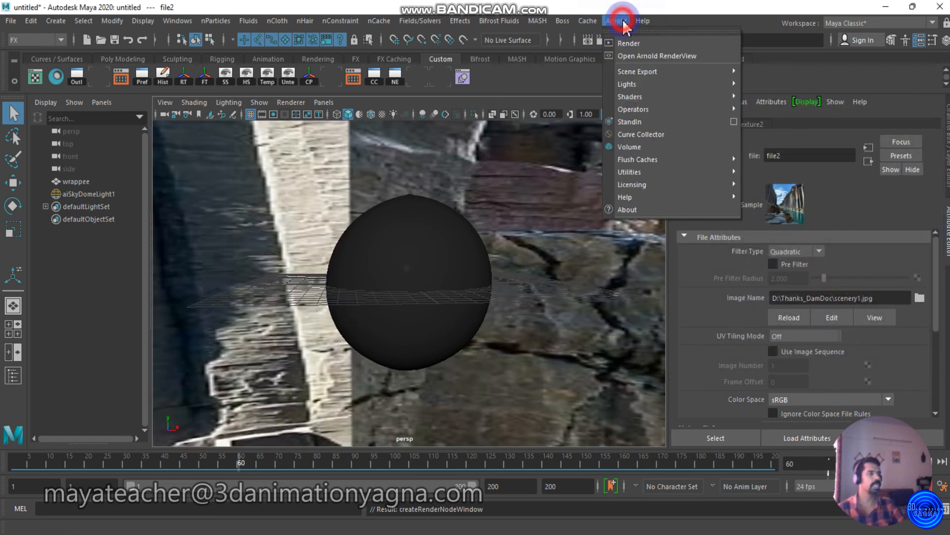
click(636, 58)
click(545, 102)
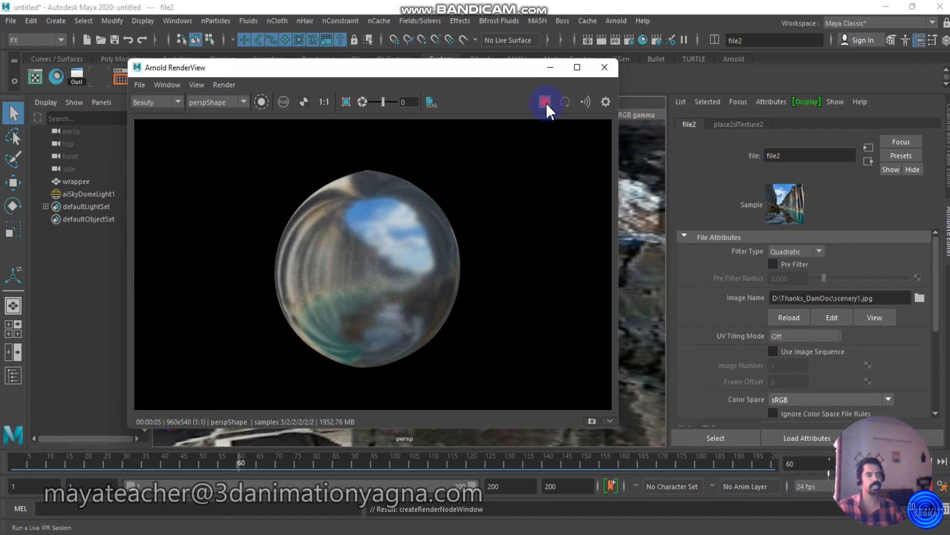
click(546, 102)
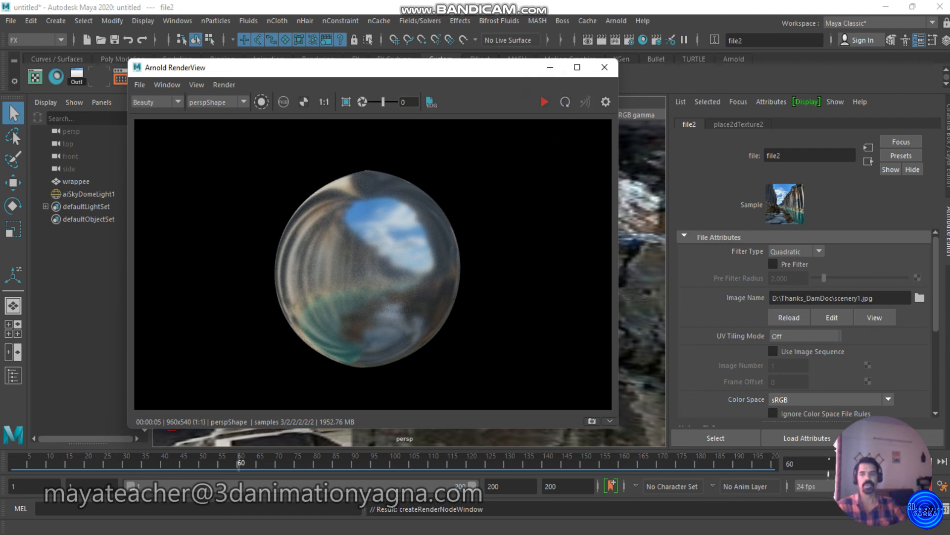